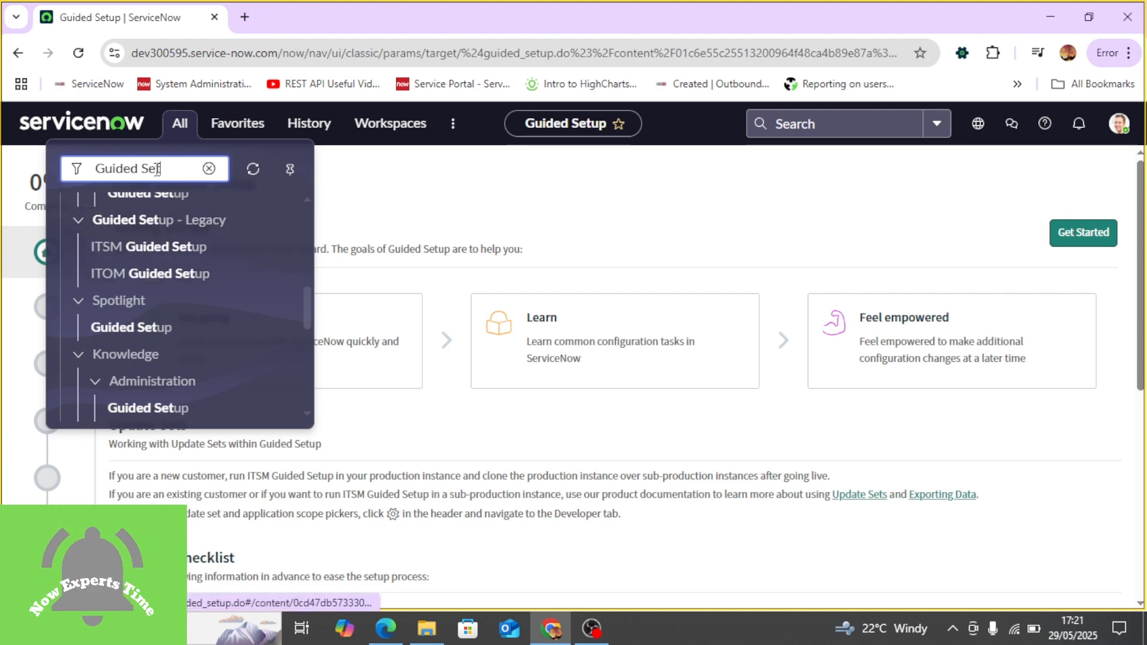
Step: Open the legacy ITSM Guided Setup and review its getting-started overview and pre-setup checklist, including Platform Branding
left_click(119, 256)
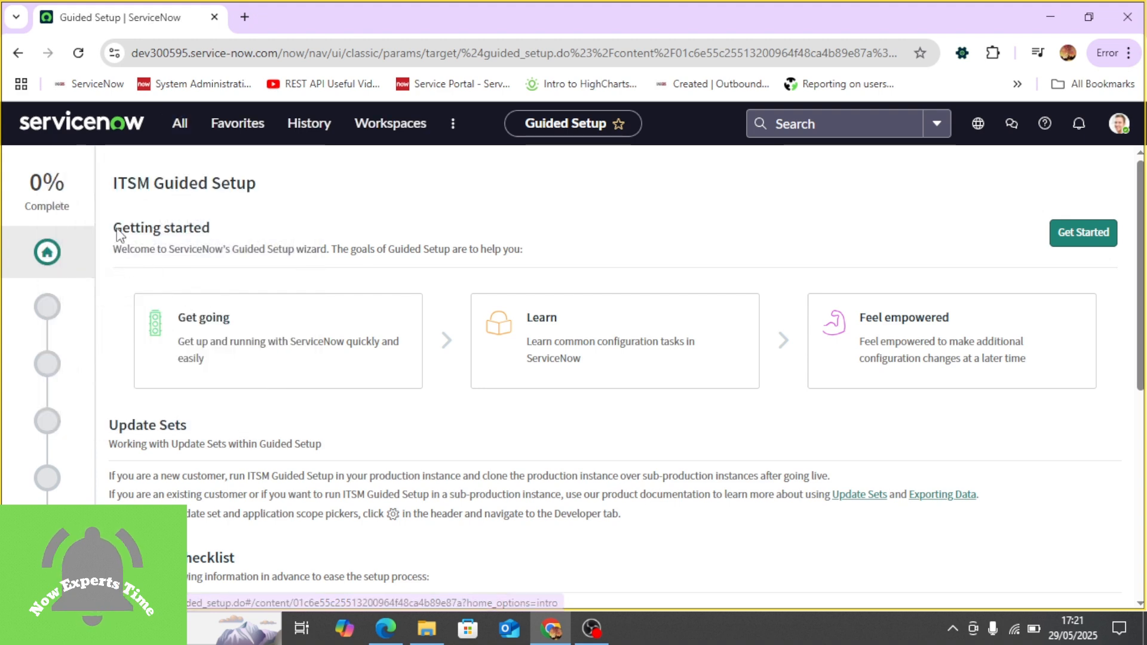
left_click_drag(256, 199, 118, 205)
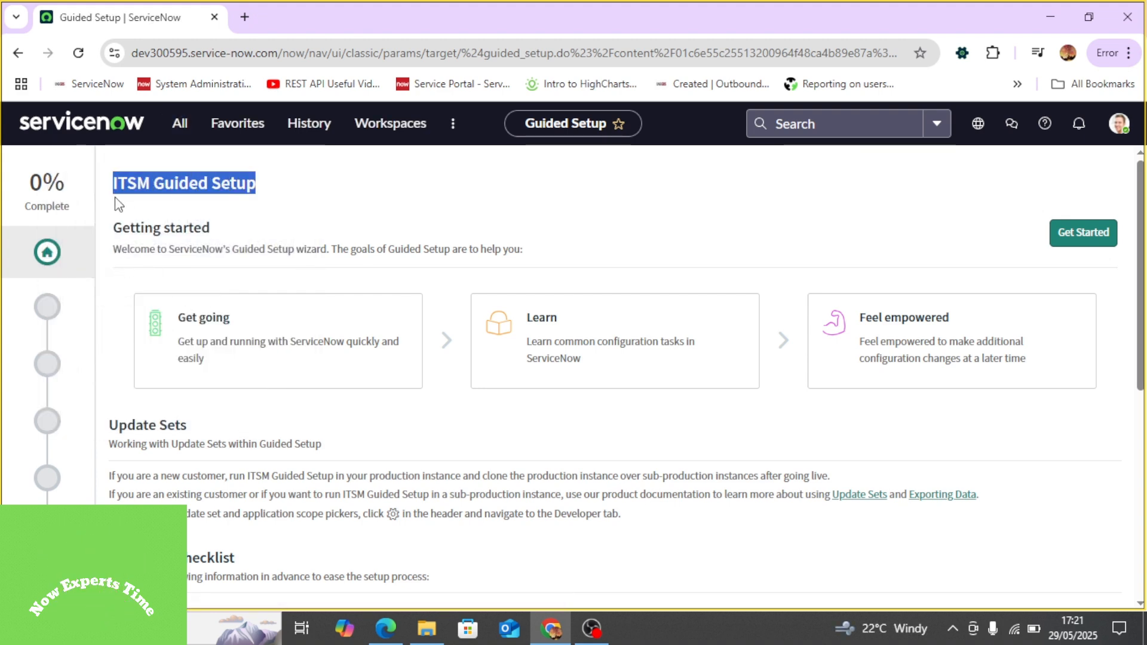
scroll(302, 410, "down", 6)
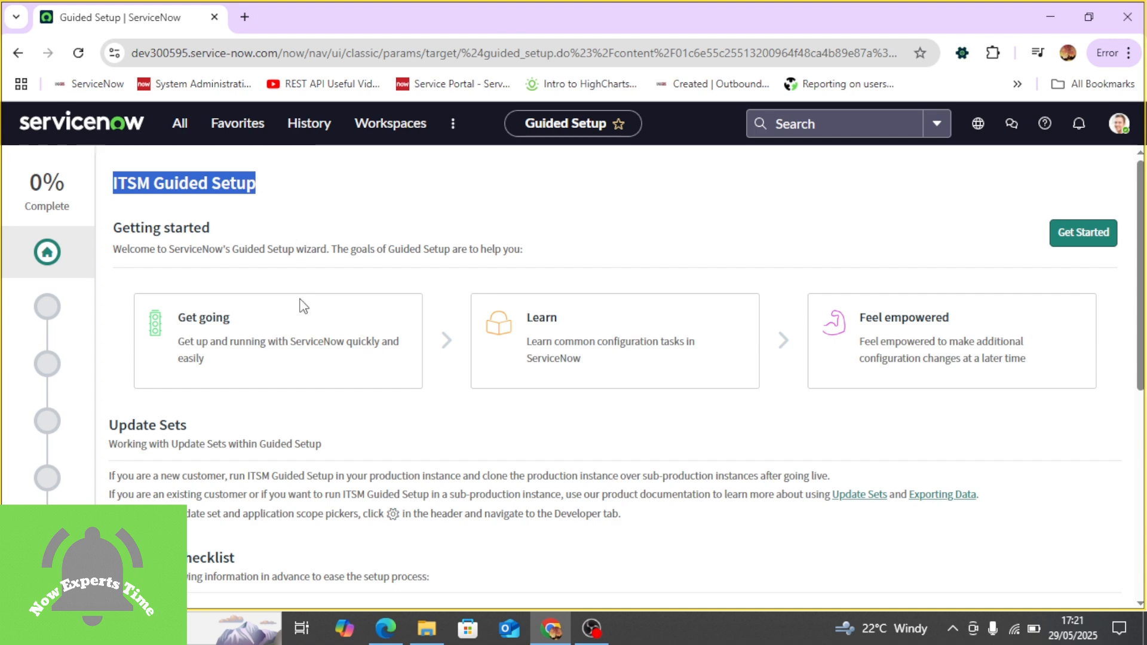
scroll(302, 307, "down", 5)
left_click_drag(316, 232, 210, 224)
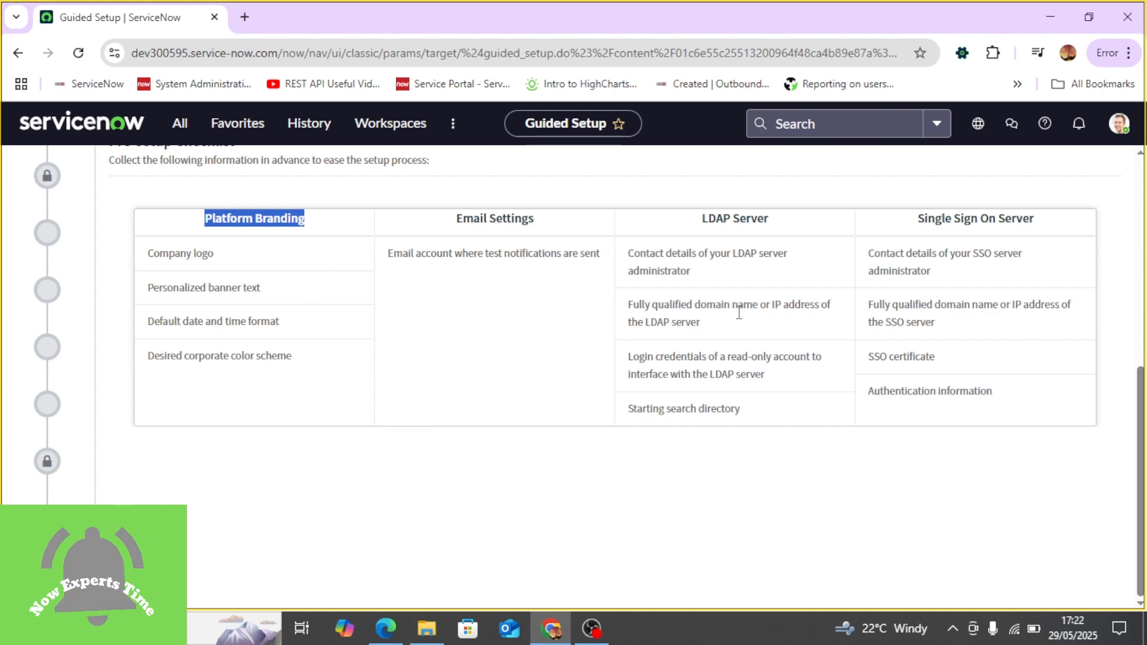
scroll(669, 359, "up", 6)
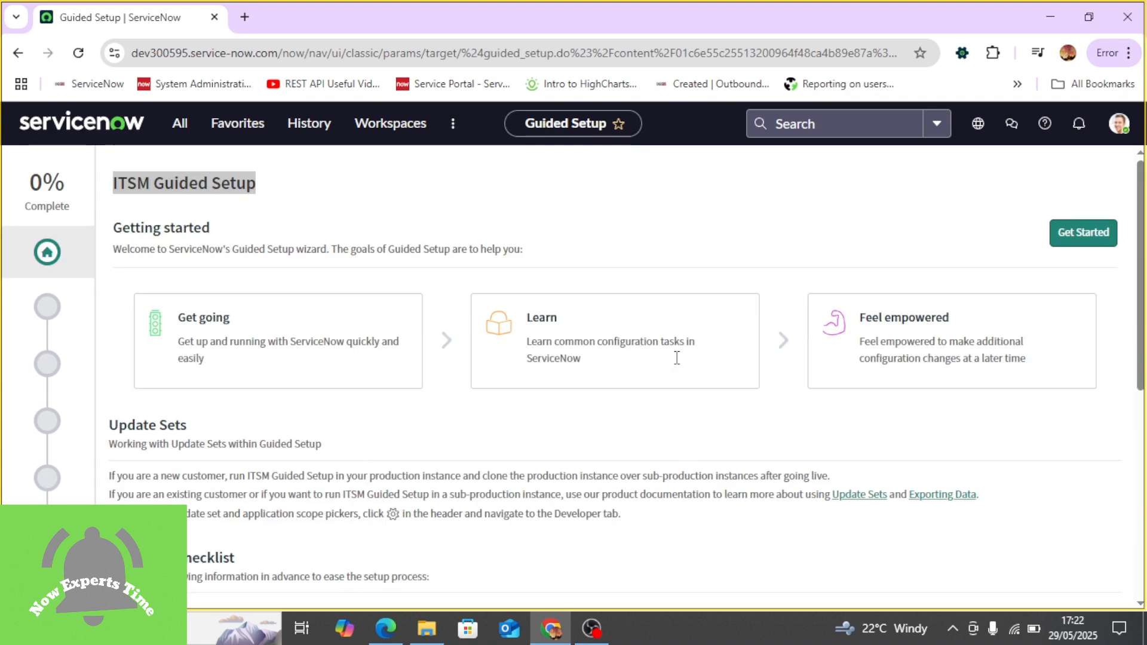
Step: Start the ITSM guided setup, review the Company category's tasks, and open the configuration page for System Configuration
left_click(1103, 238)
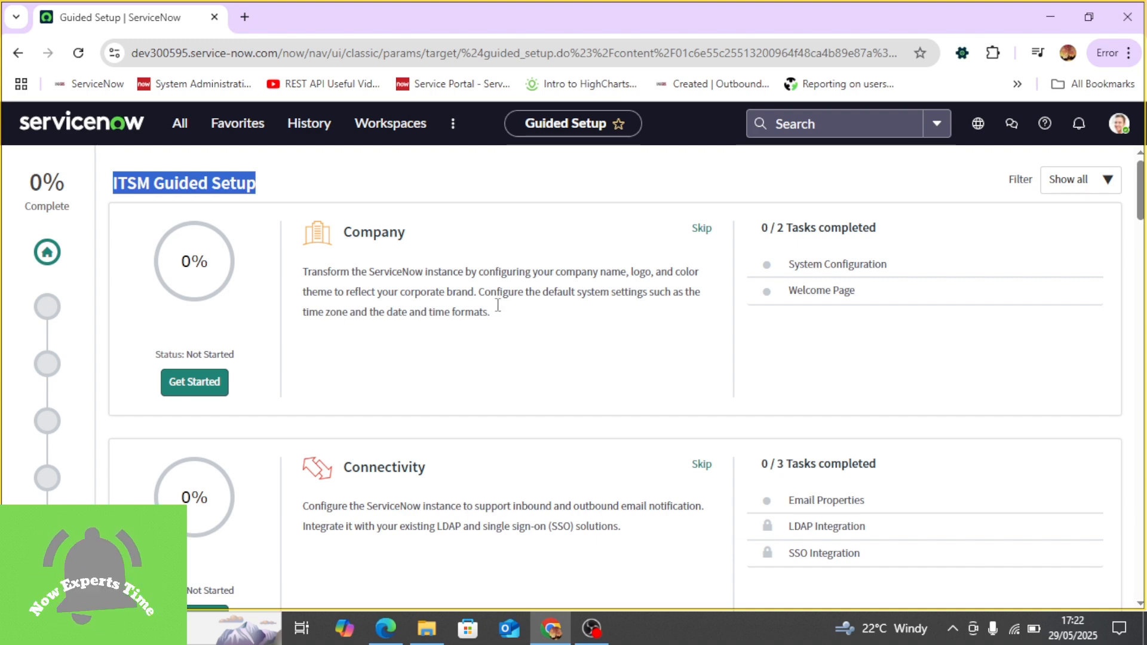
left_click(830, 278)
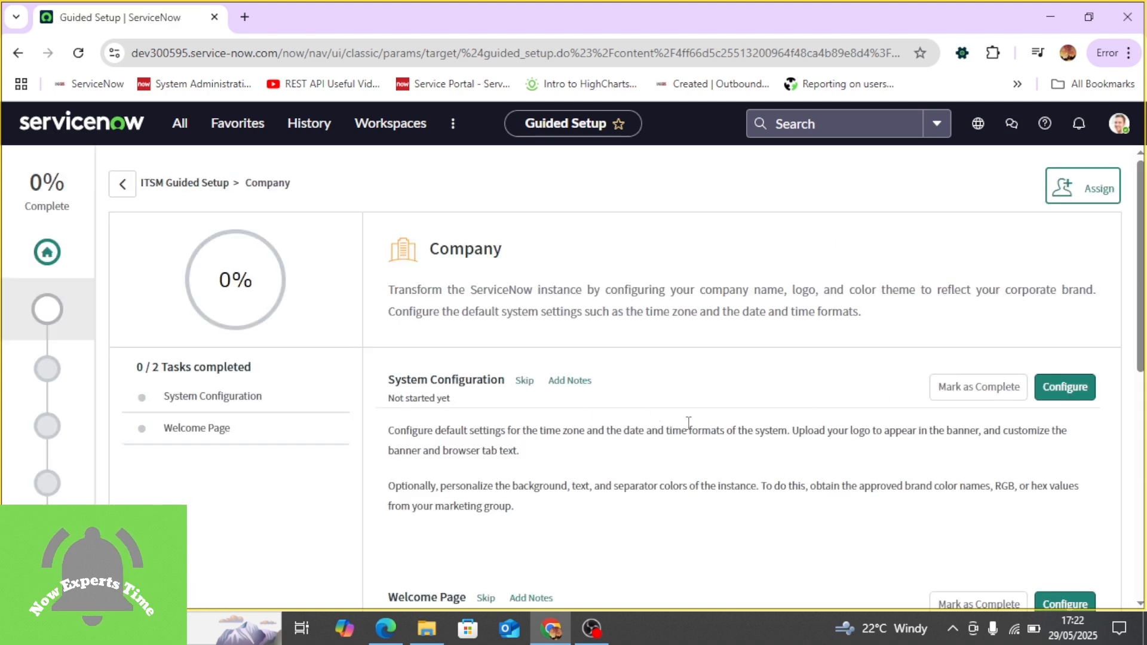
scroll(688, 422, "down", 7)
scroll(593, 343, "up", 7)
left_click(1083, 397)
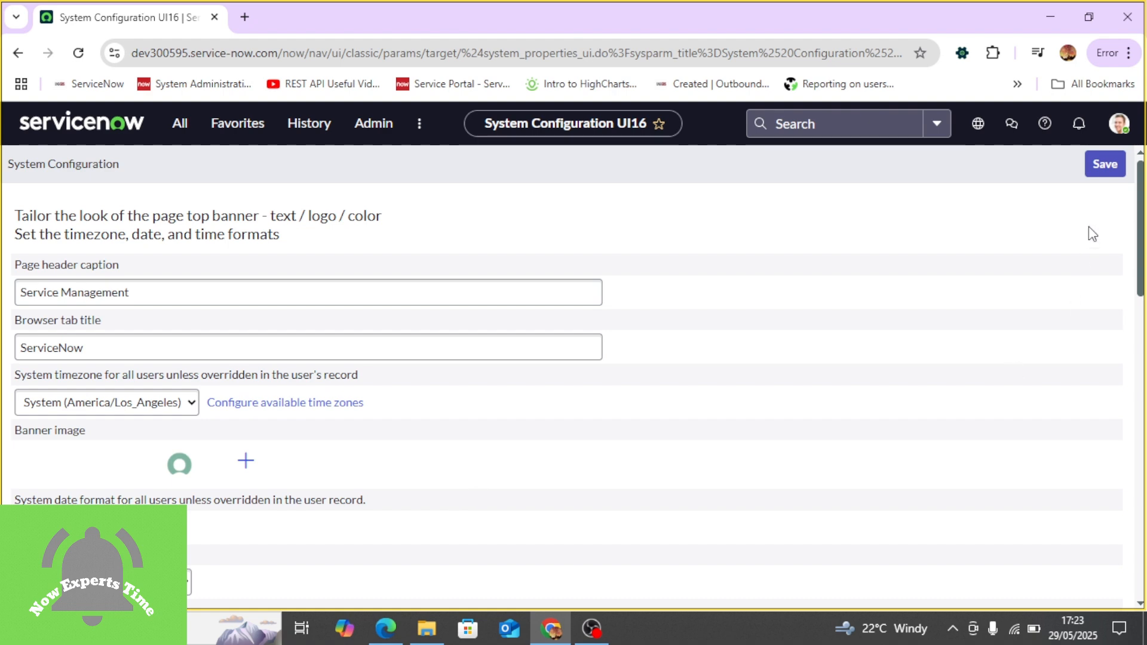
Step: Return to the ITSM Guided Setup category overview and expand the full task list of Foundation Data
left_click(17, 53)
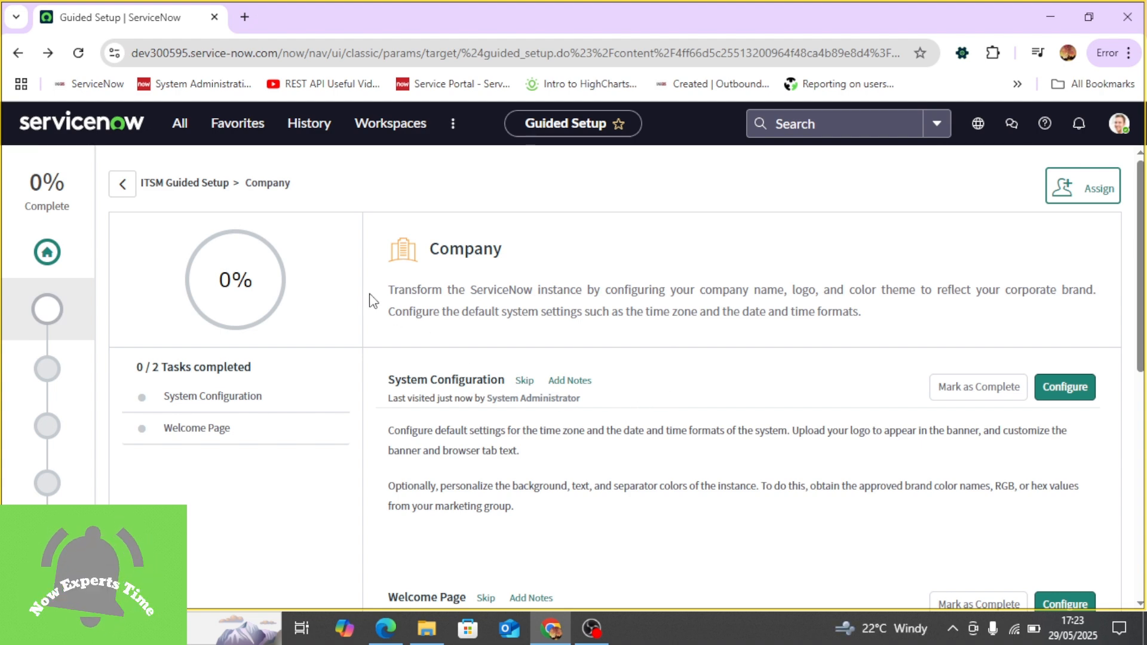
left_click(122, 184)
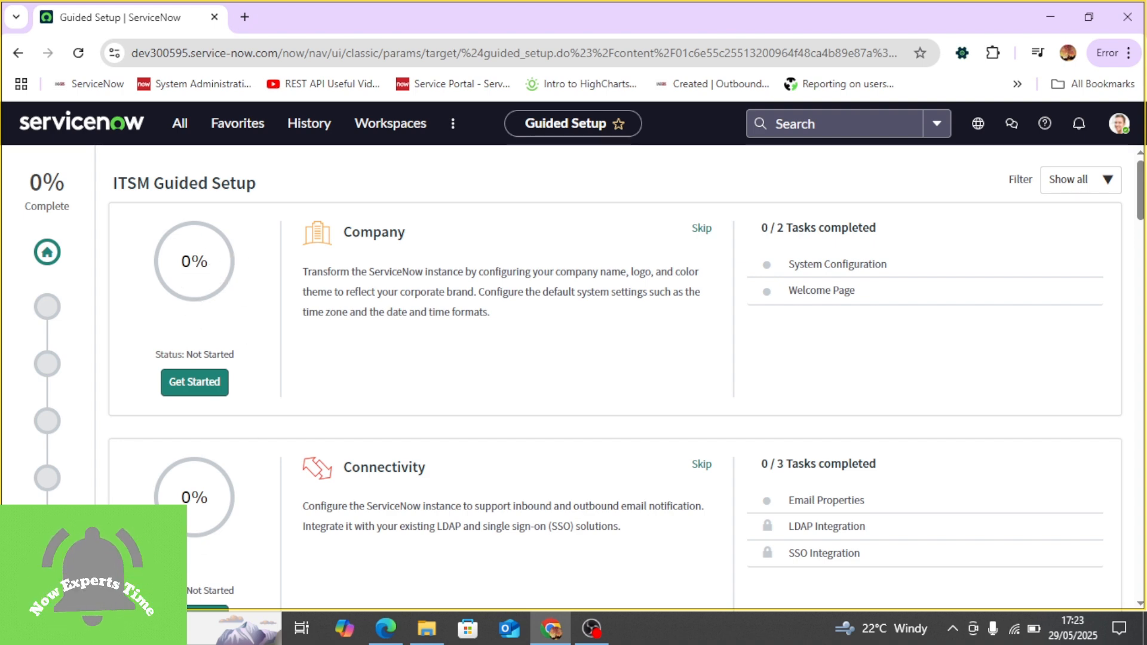
scroll(192, 514, "down", 7)
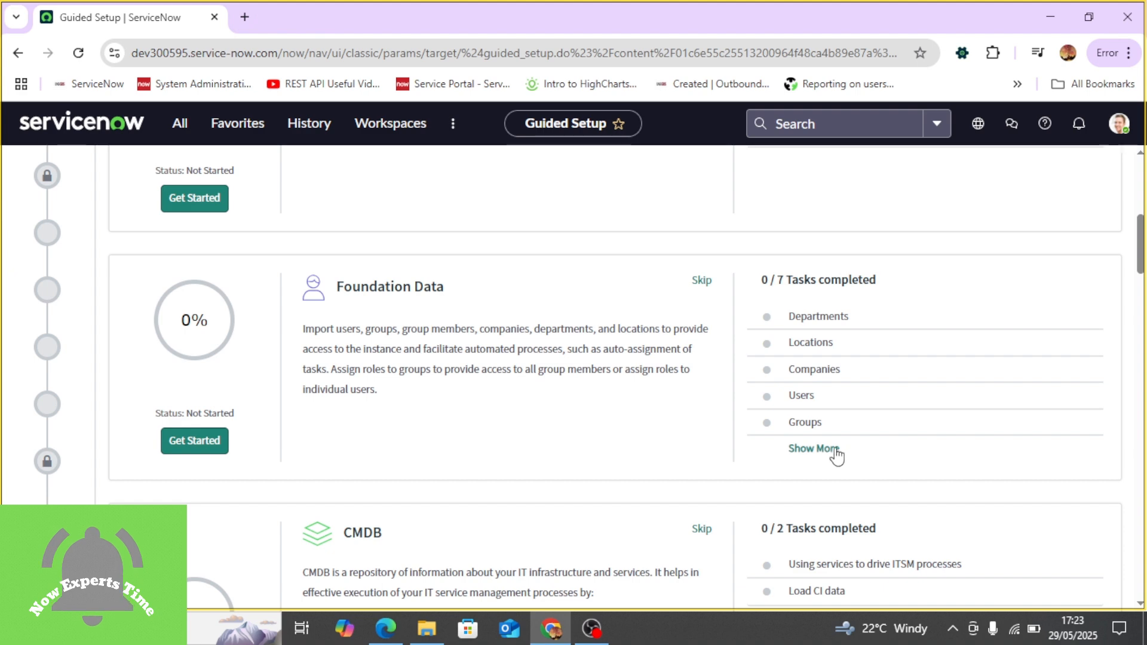
left_click(835, 451)
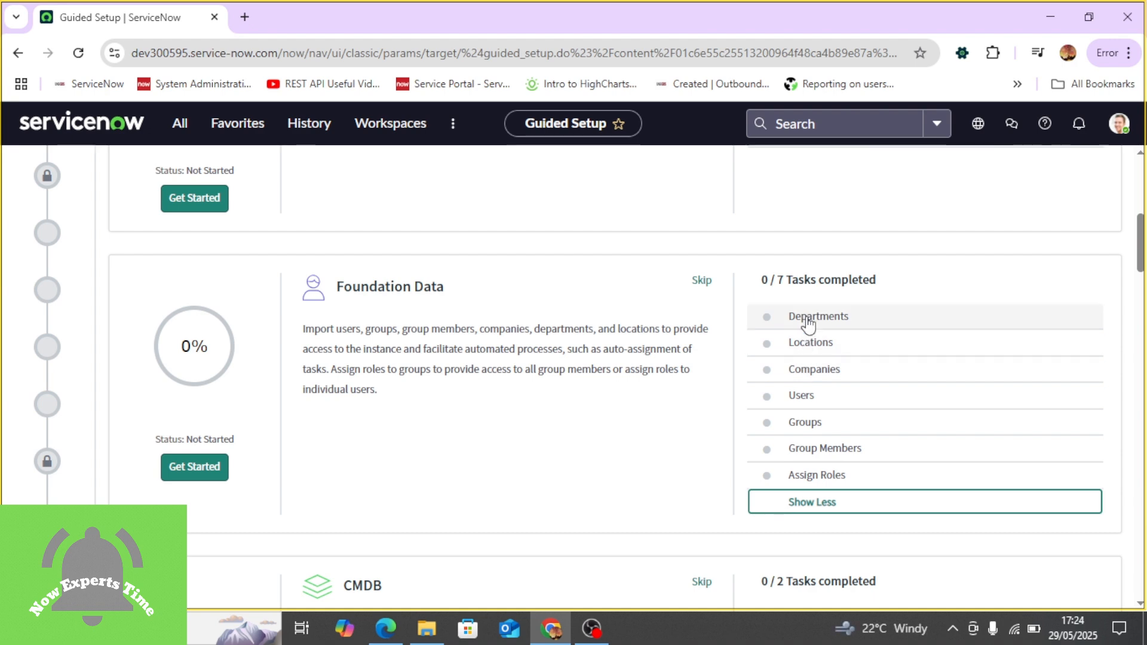
Step: Open the Departments task under Foundation Data and bring up the Load Data form for its Step 1
left_click(808, 320)
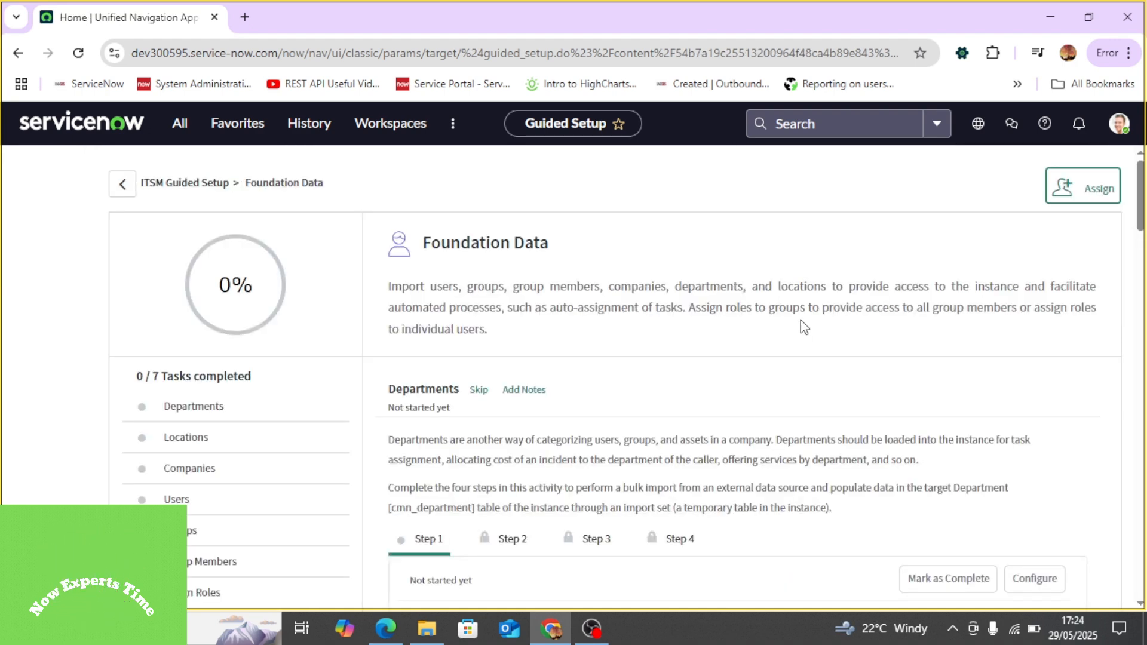
scroll(869, 401, "down", 8)
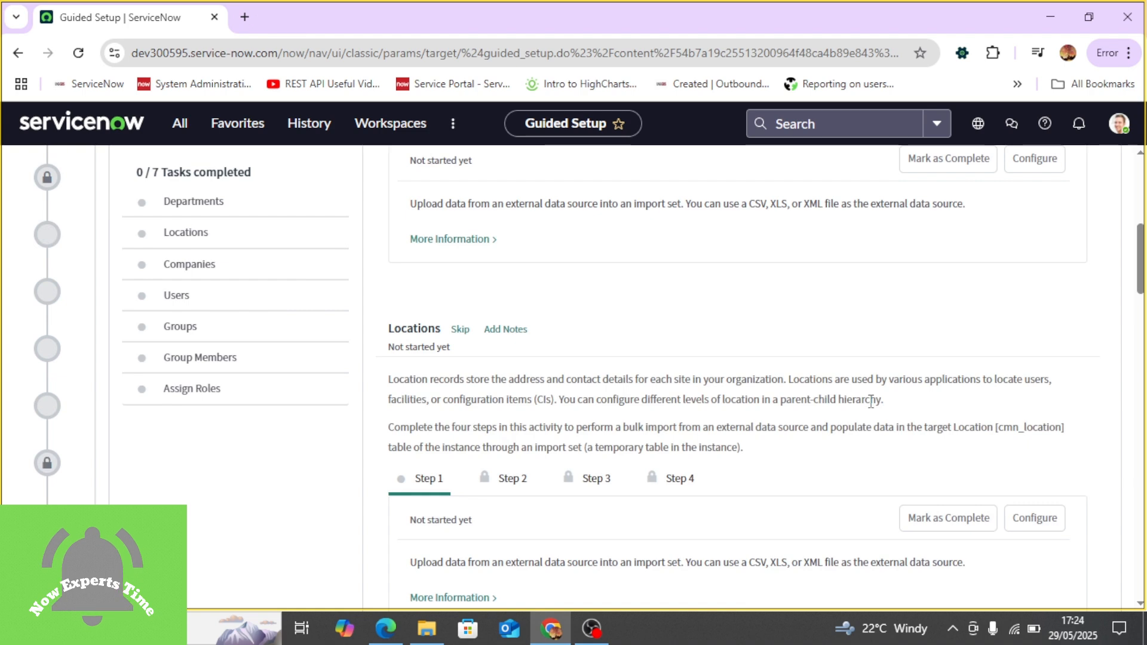
scroll(876, 402, "up", 8)
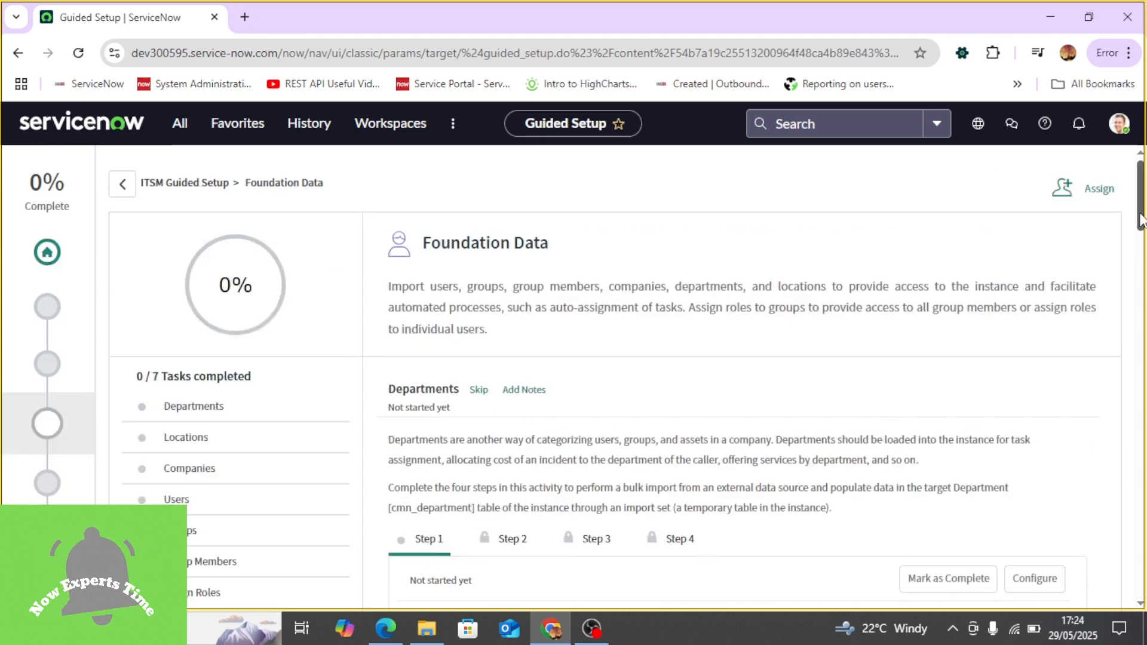
scroll(1140, 250, "down", 3)
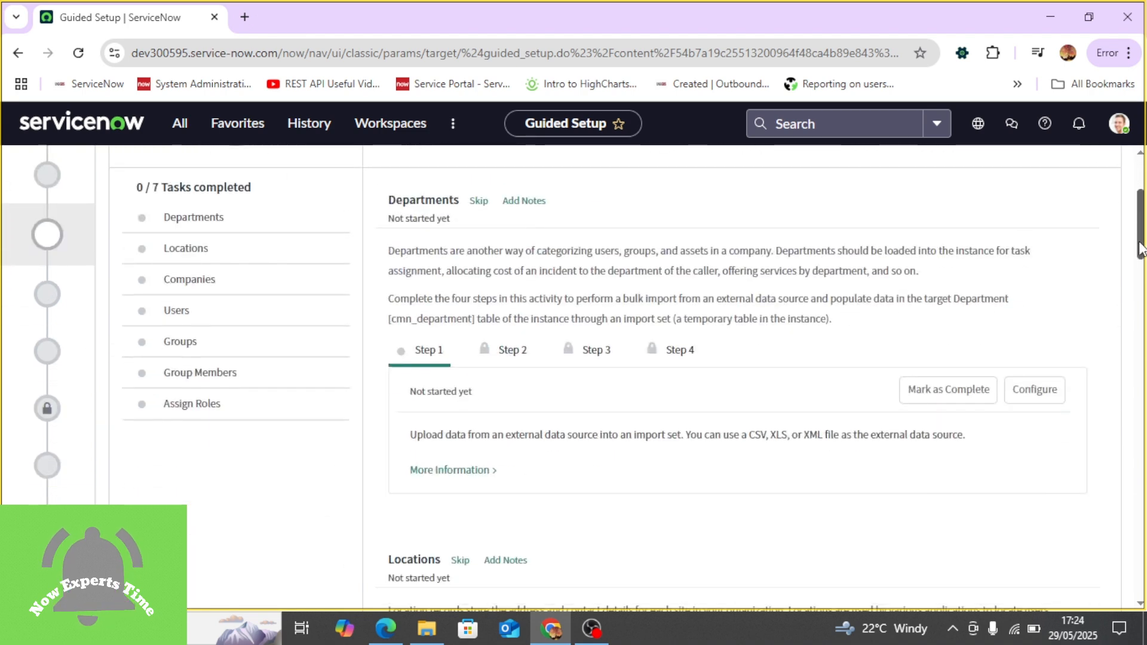
left_click(1027, 397)
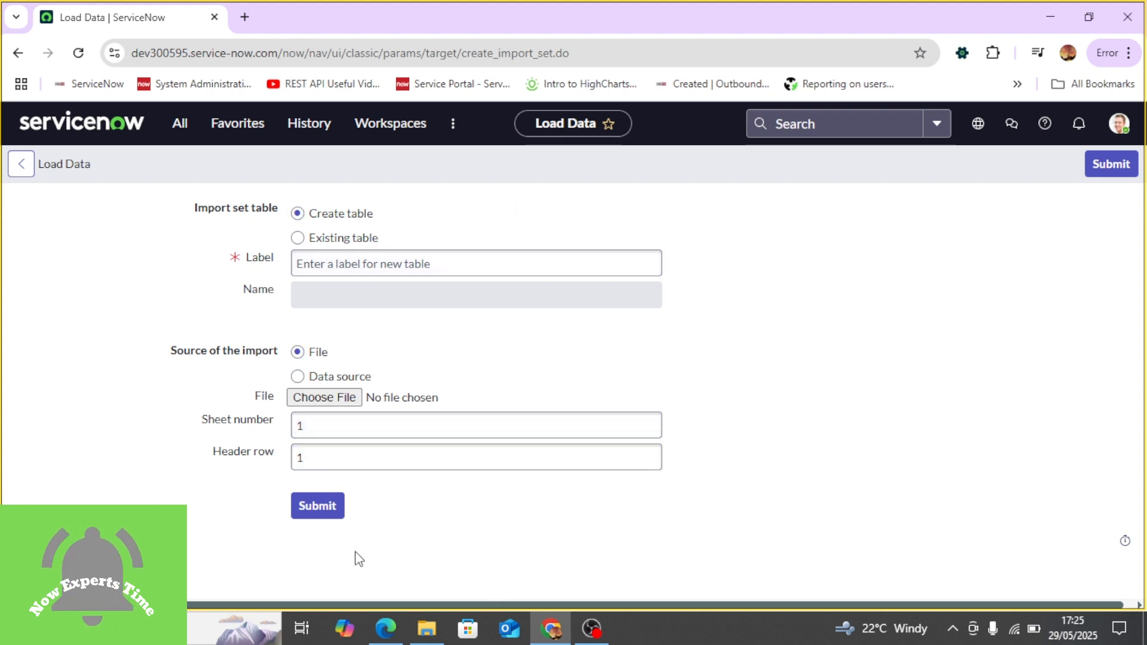
Step: Go back to Foundation Data and review the import steps described for Departments, Locations and Companies
left_click(21, 167)
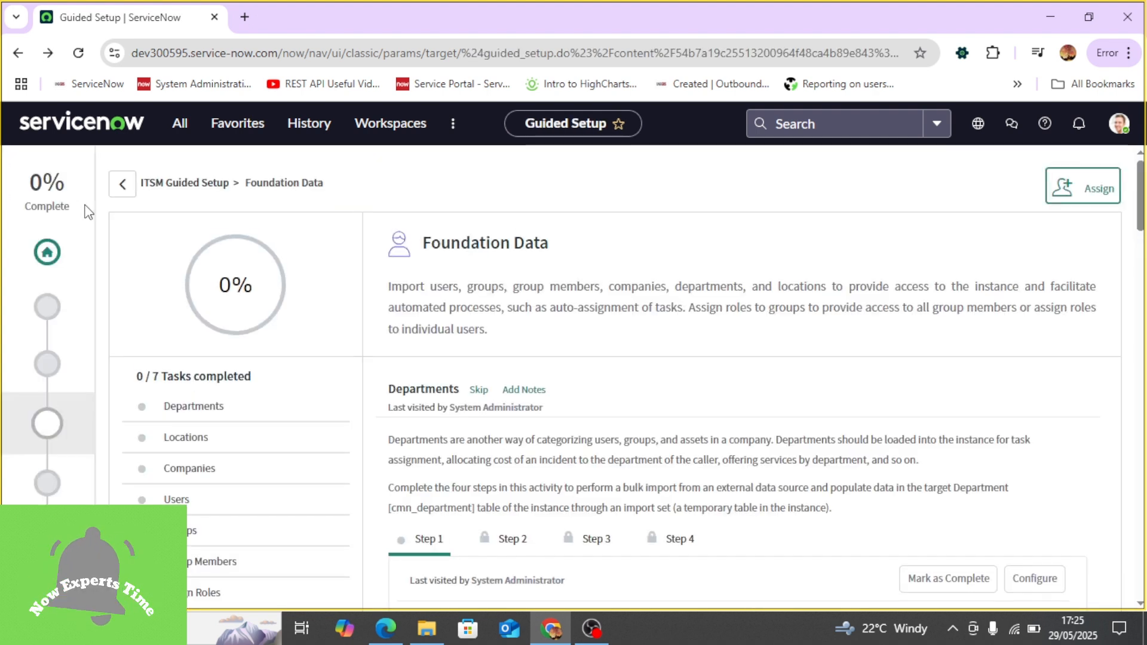
scroll(813, 382, "down", 3)
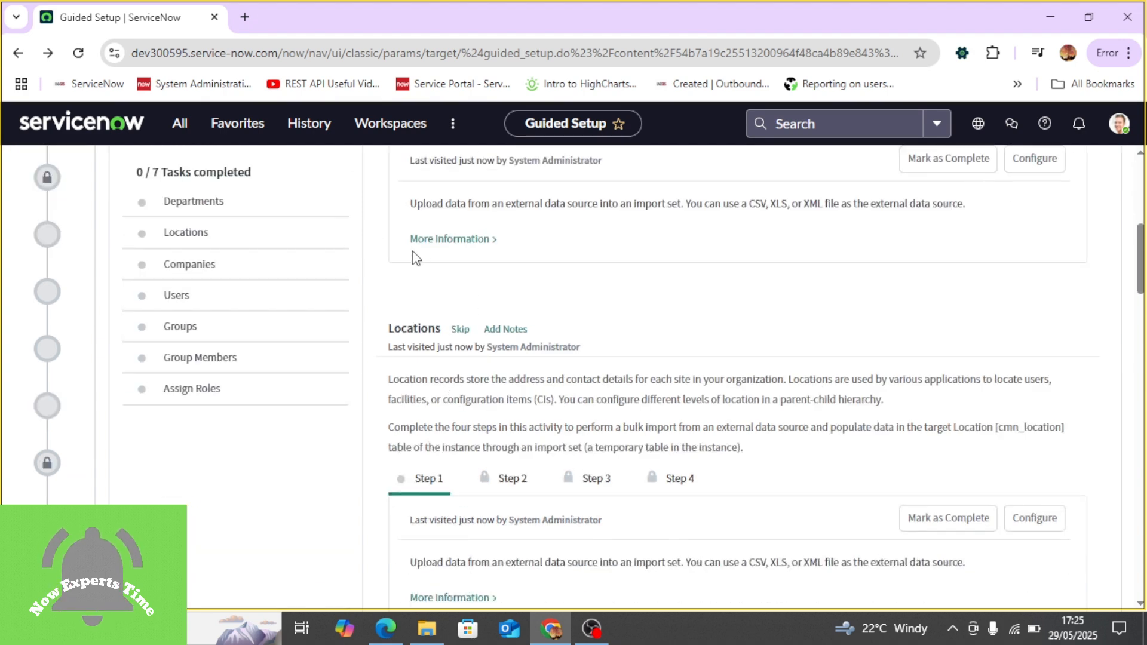
scroll(547, 343, "up", 5)
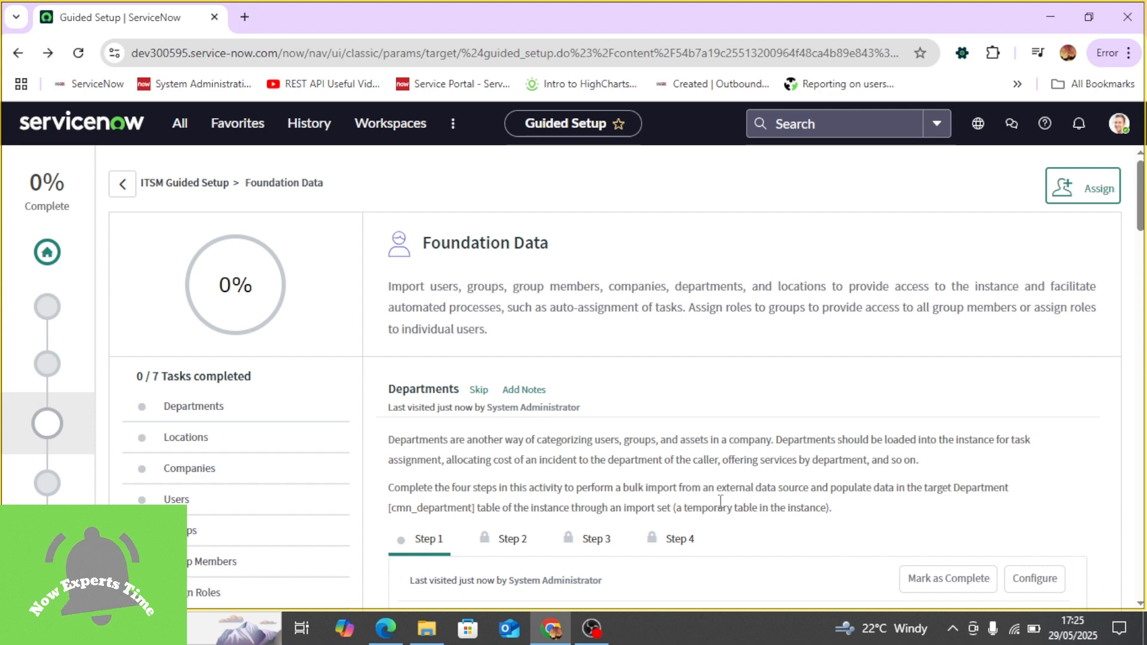
scroll(721, 502, "down", 8)
scroll(722, 504, "down", 8)
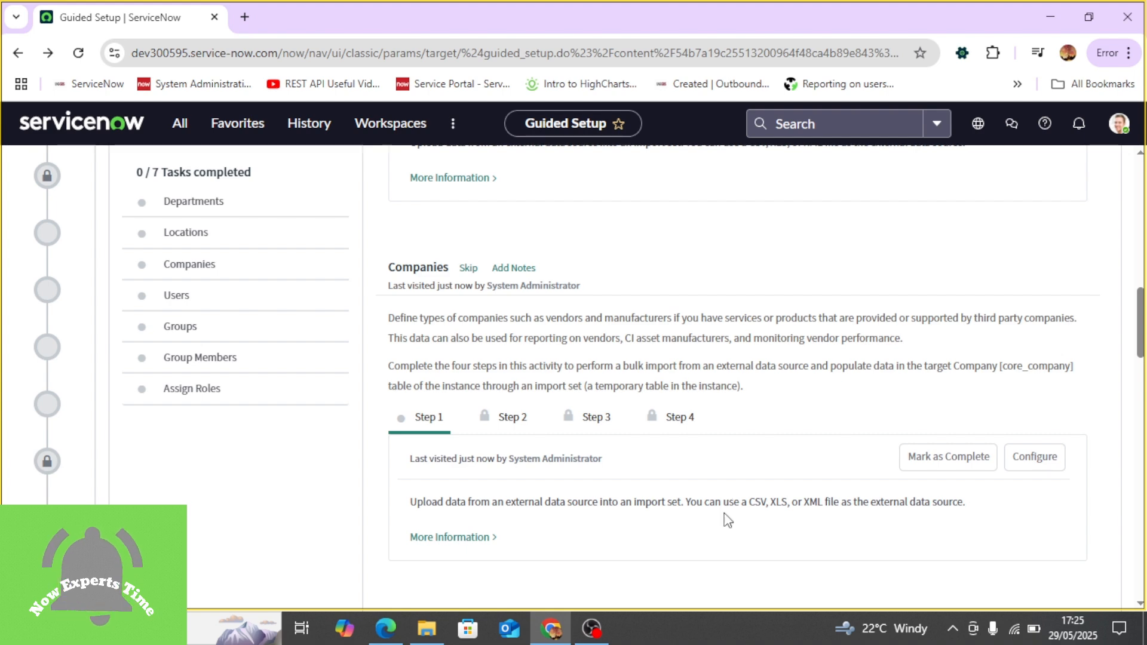
scroll(728, 520, "up", 6)
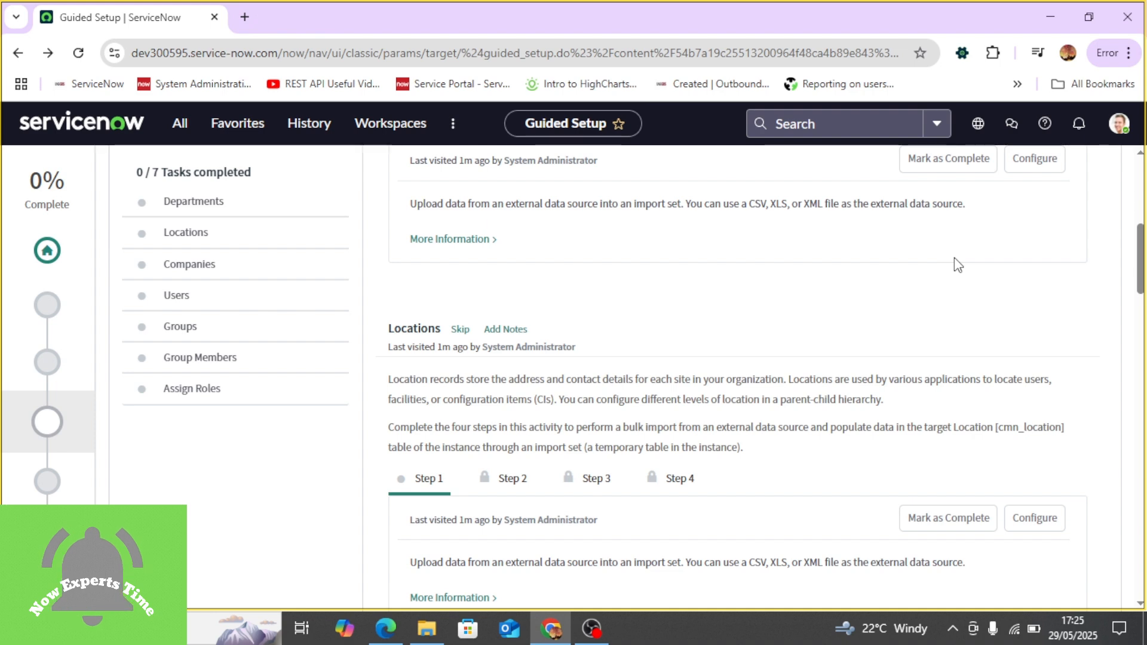
left_click_drag(137, 55, 743, 68)
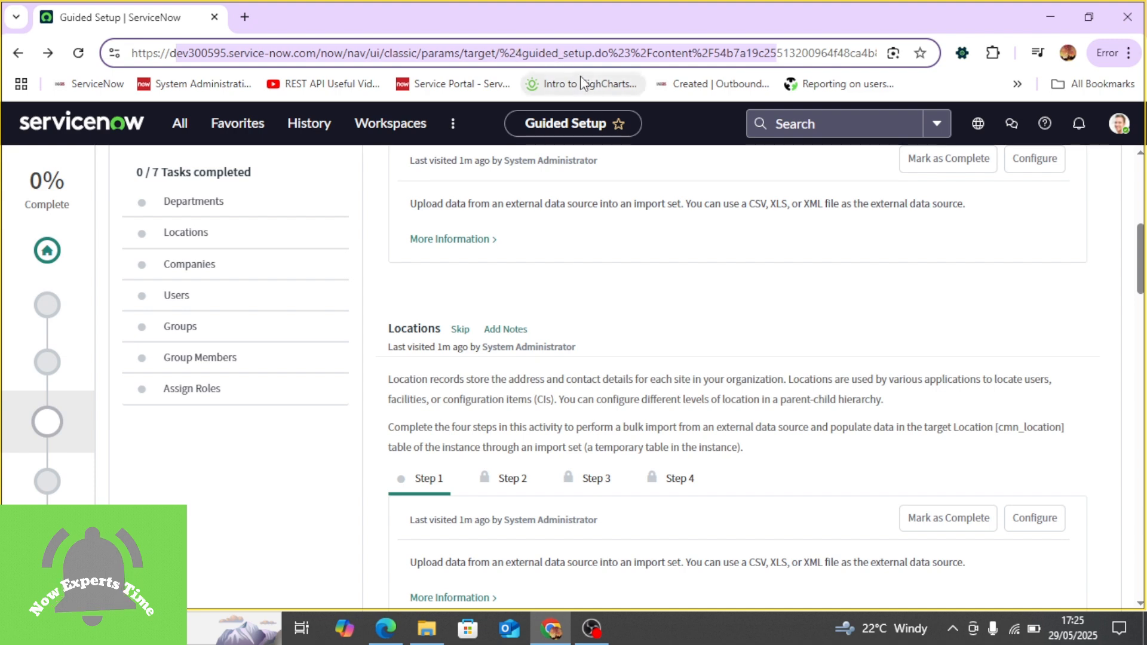
left_click(595, 58)
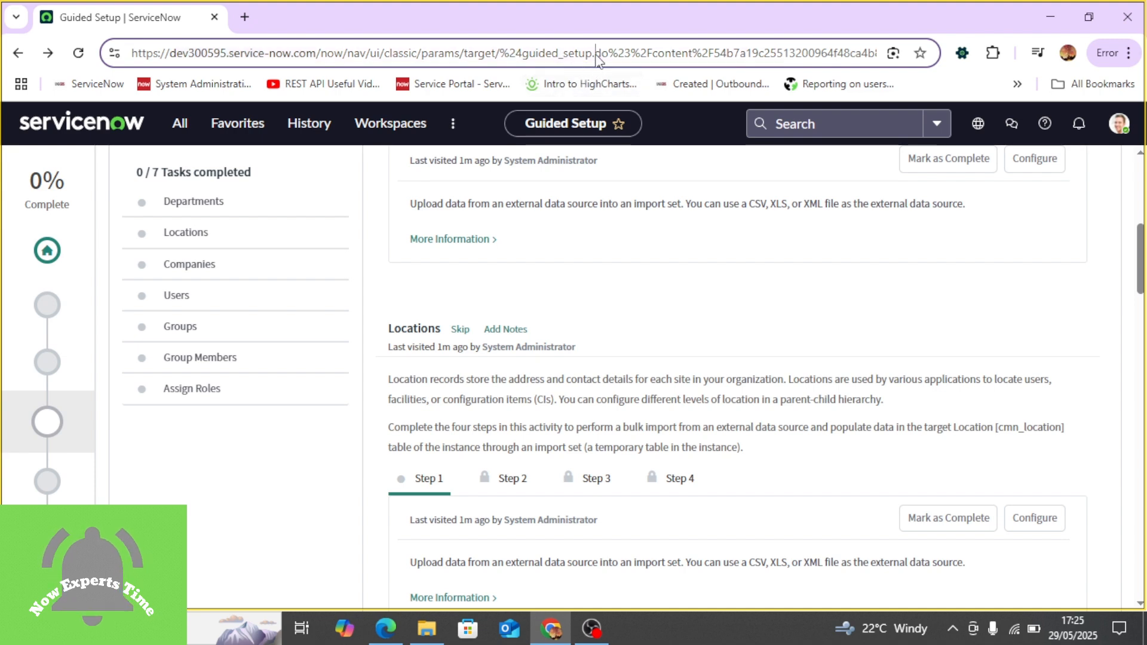
left_click_drag(600, 59, 529, 59)
left_click(598, 59)
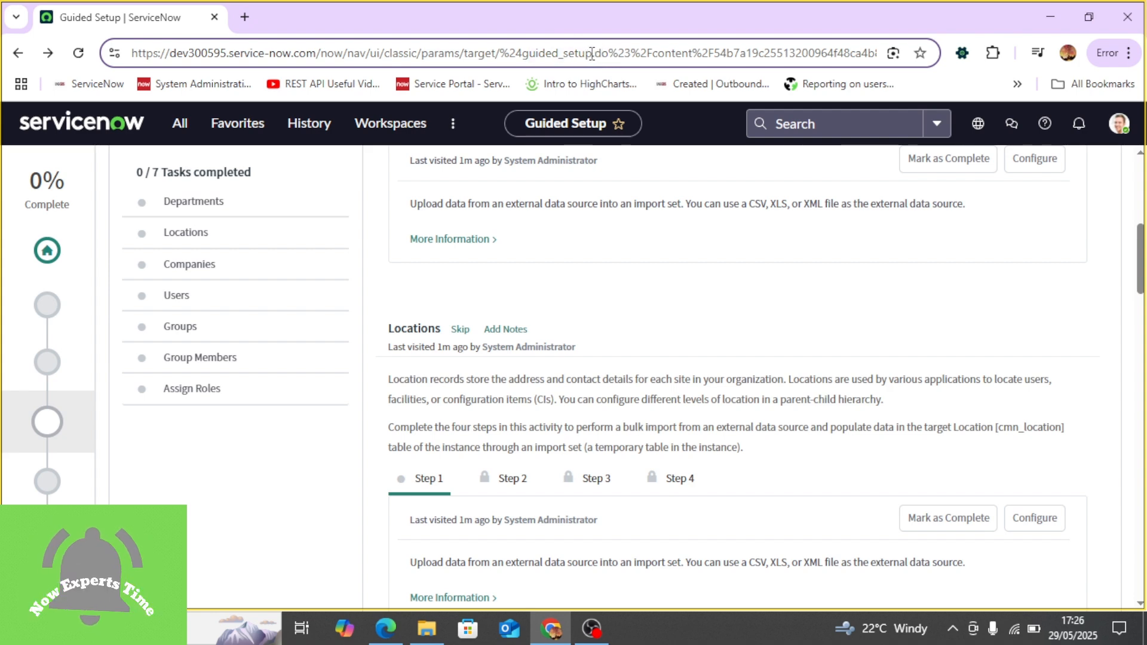
left_click_drag(594, 58, 523, 61)
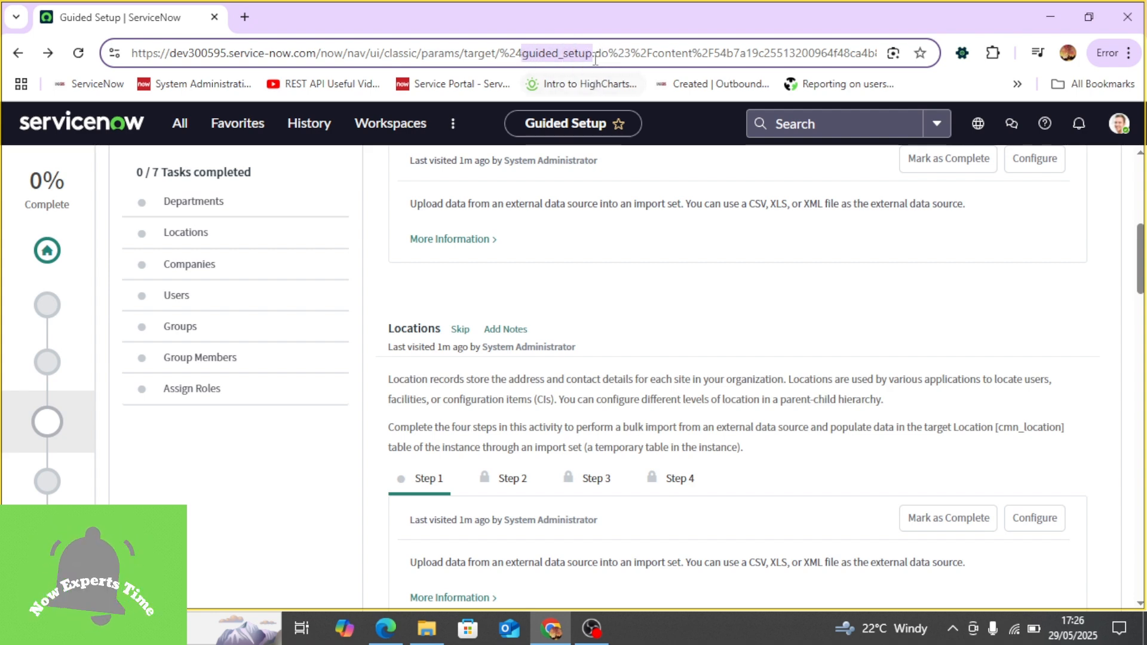
Step: Find Tables under System Definition in the application navigator and open it in a new browser tab
left_click(185, 130)
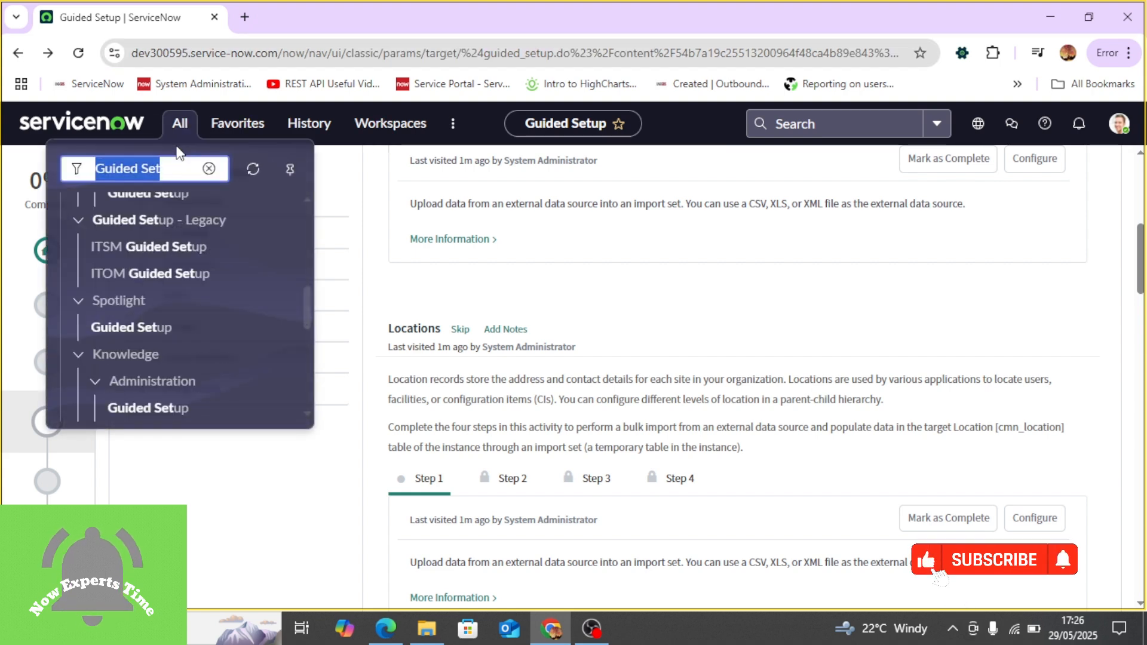
type("Tab")
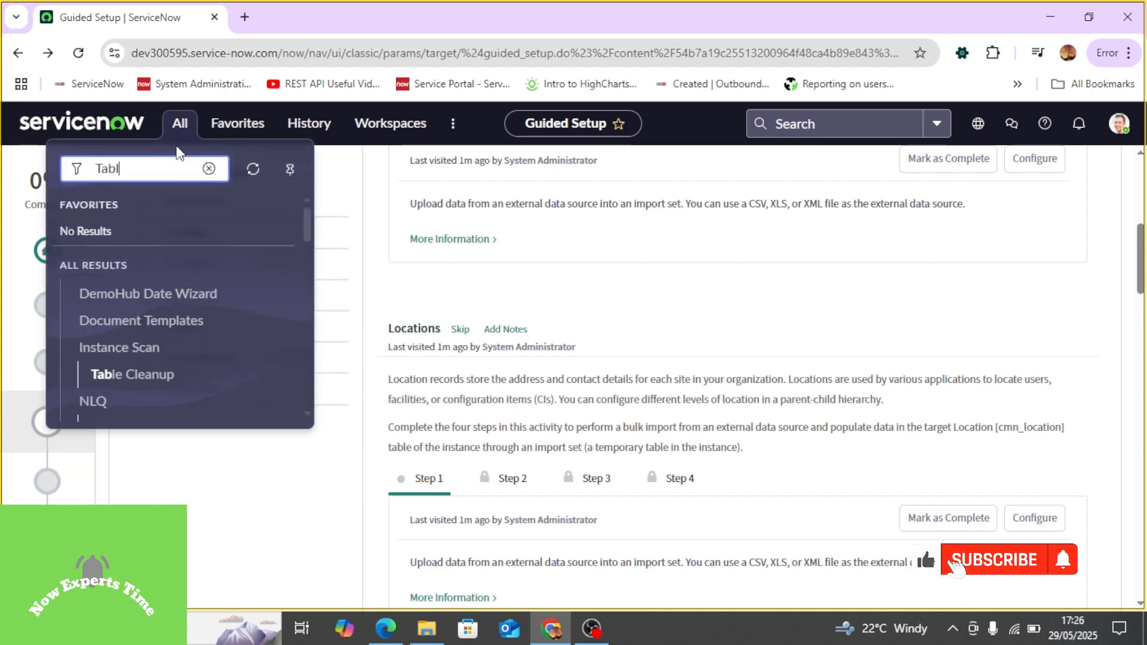
type("l")
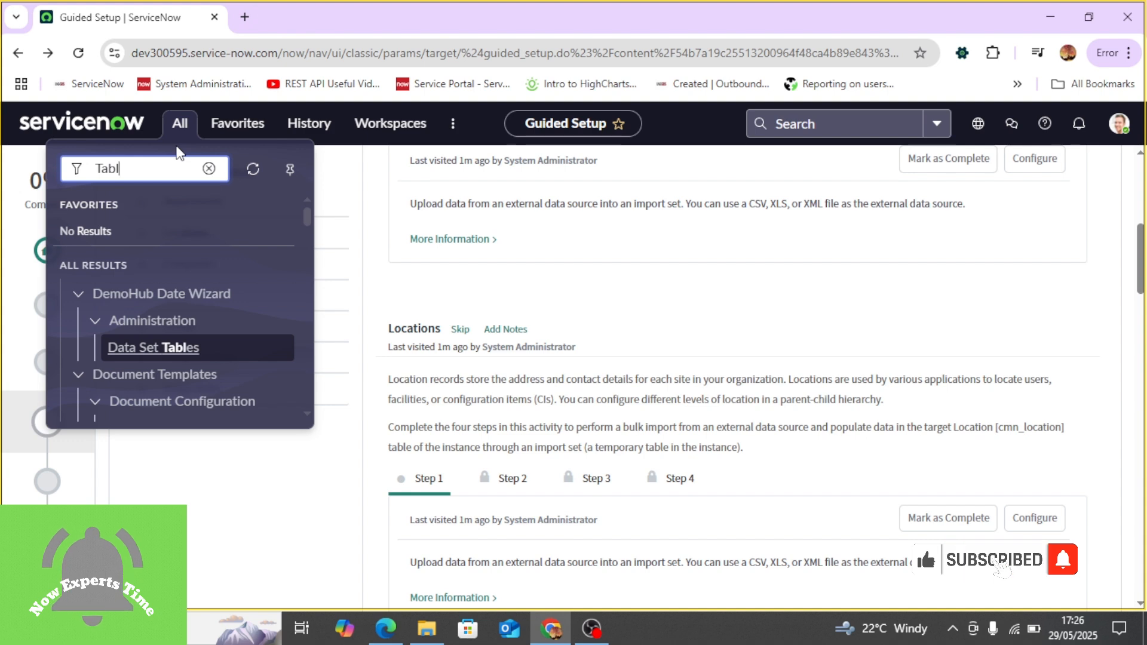
type("e")
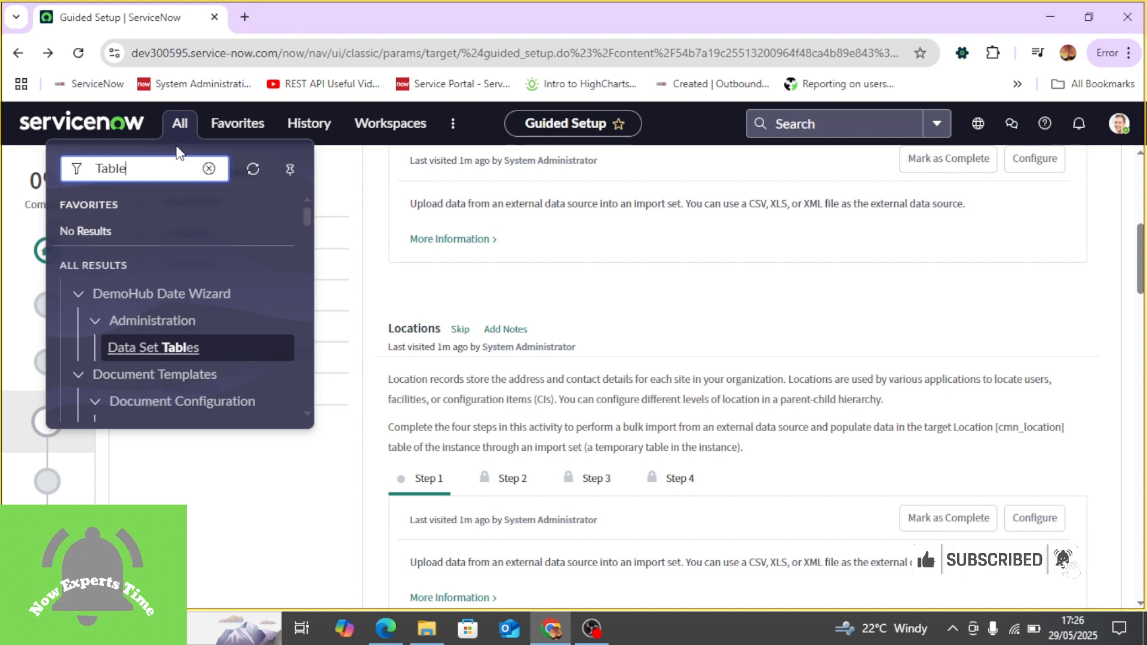
type("s")
scroll(166, 354, "down", 5)
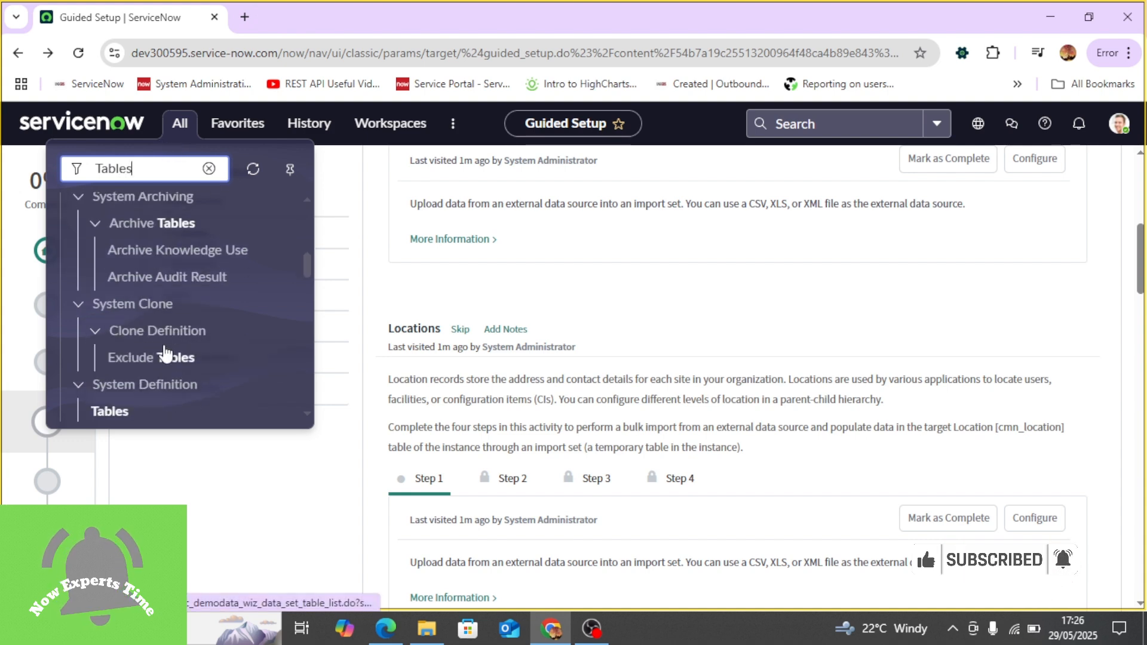
middle_click(108, 418)
left_click(329, 14)
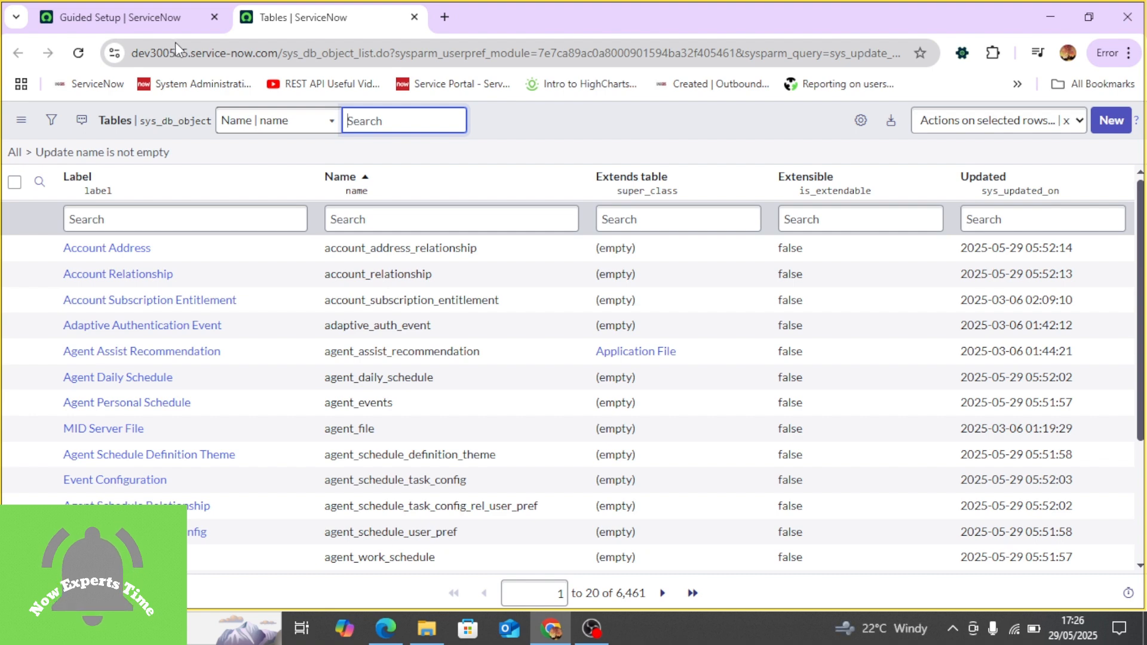
Step: Filter the Tables list by label with the contains search "*company"
left_click(206, 226)
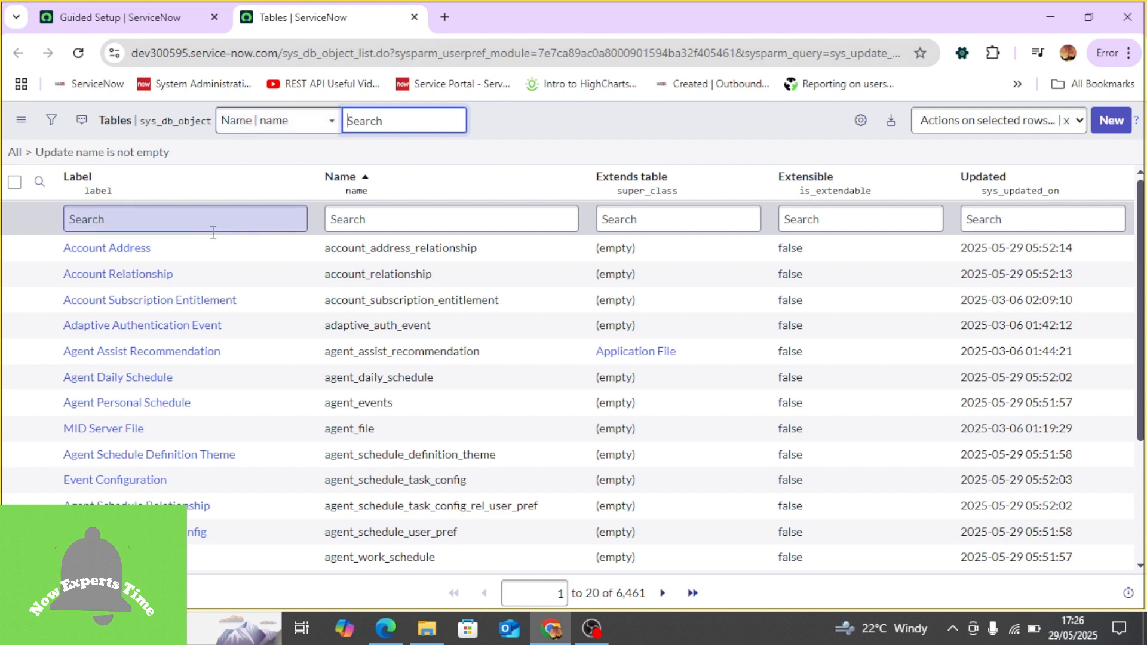
type("*")
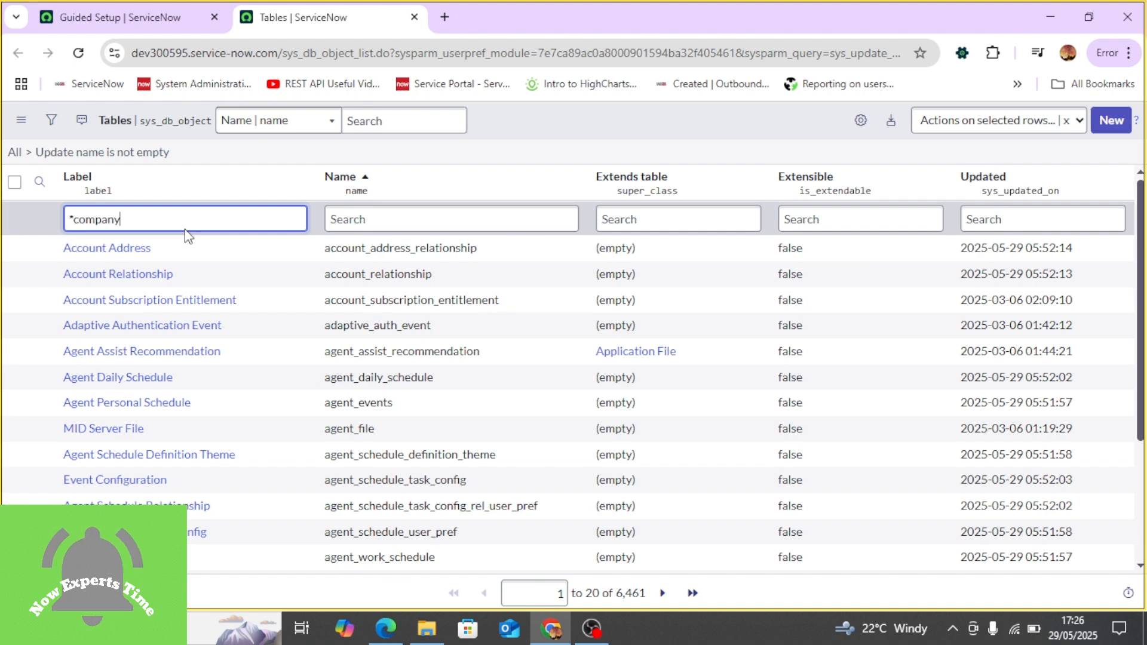
key("Return")
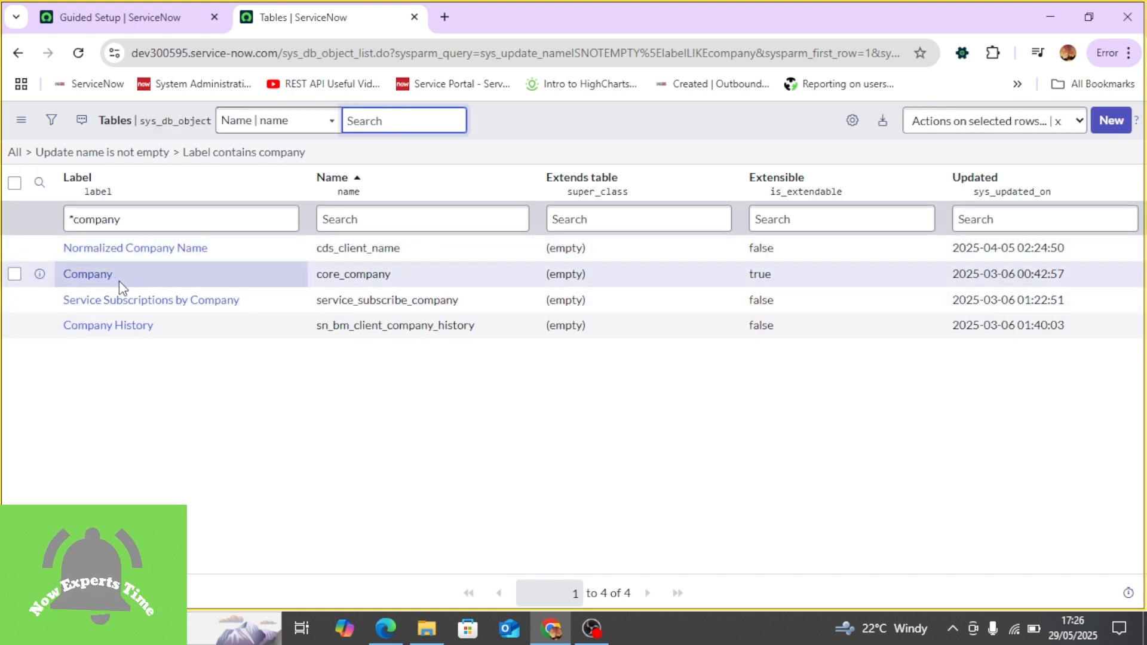
Step: Copy the Company table's name, core_company, from the filtered Tables list
left_click_drag(119, 281, 66, 284)
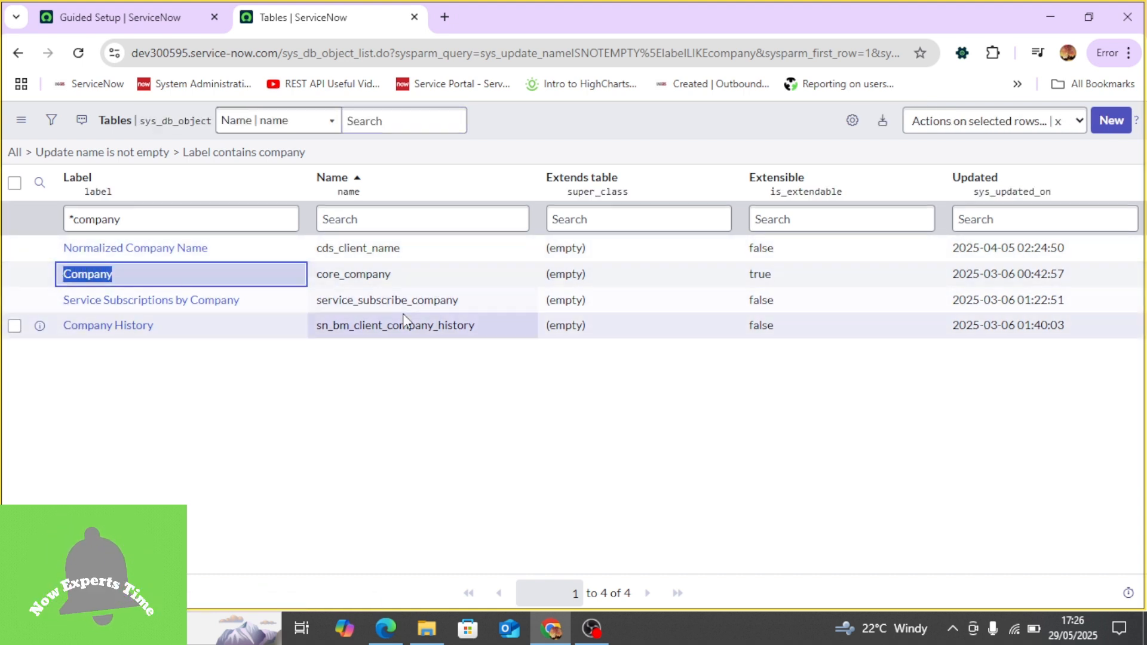
left_click_drag(413, 284, 320, 294)
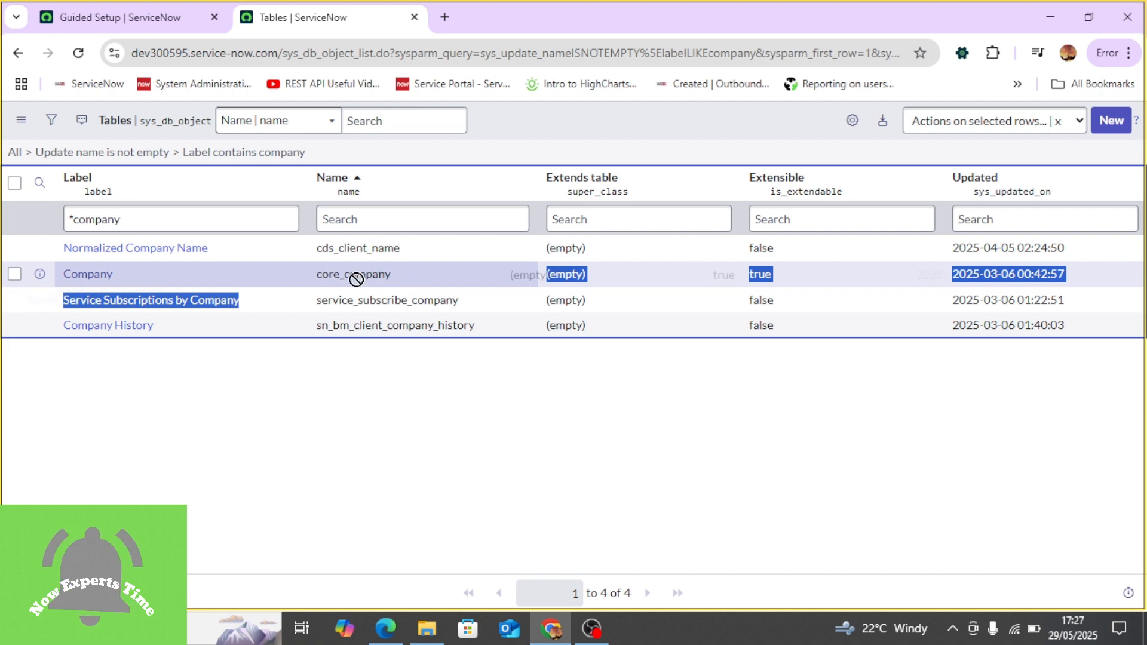
left_click_drag(316, 274, 400, 279)
key("ctrl+c")
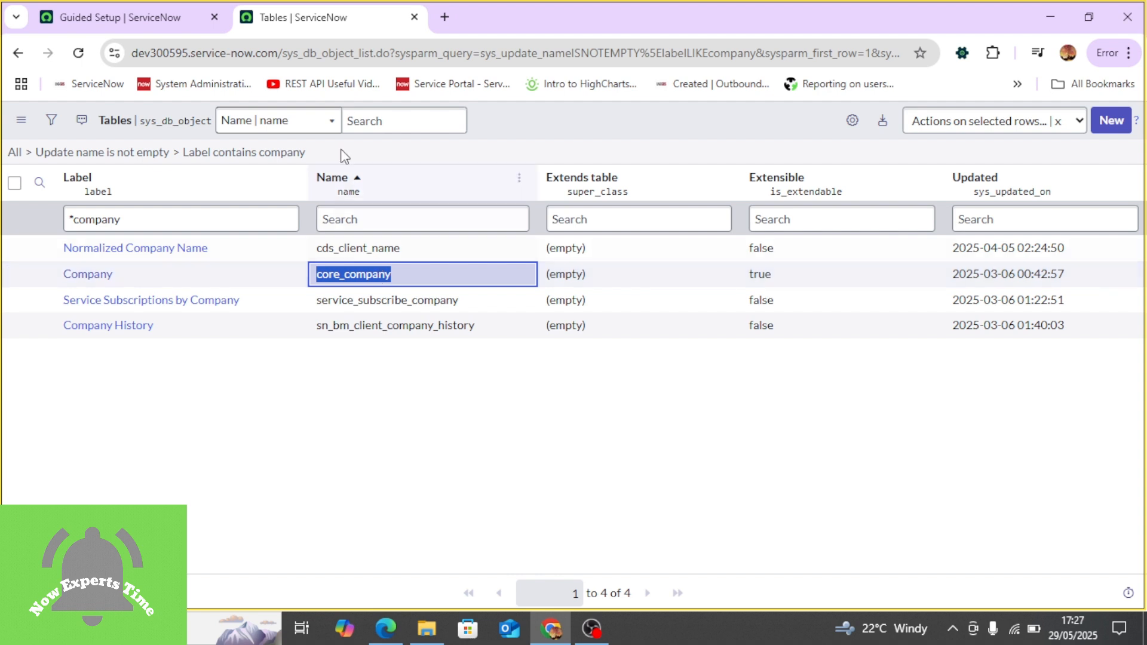
Step: Duplicate the Tables browser tab and load the Company table's list there by changing the address path to core_company_list.do
right_click(322, 37)
left_click(370, 173)
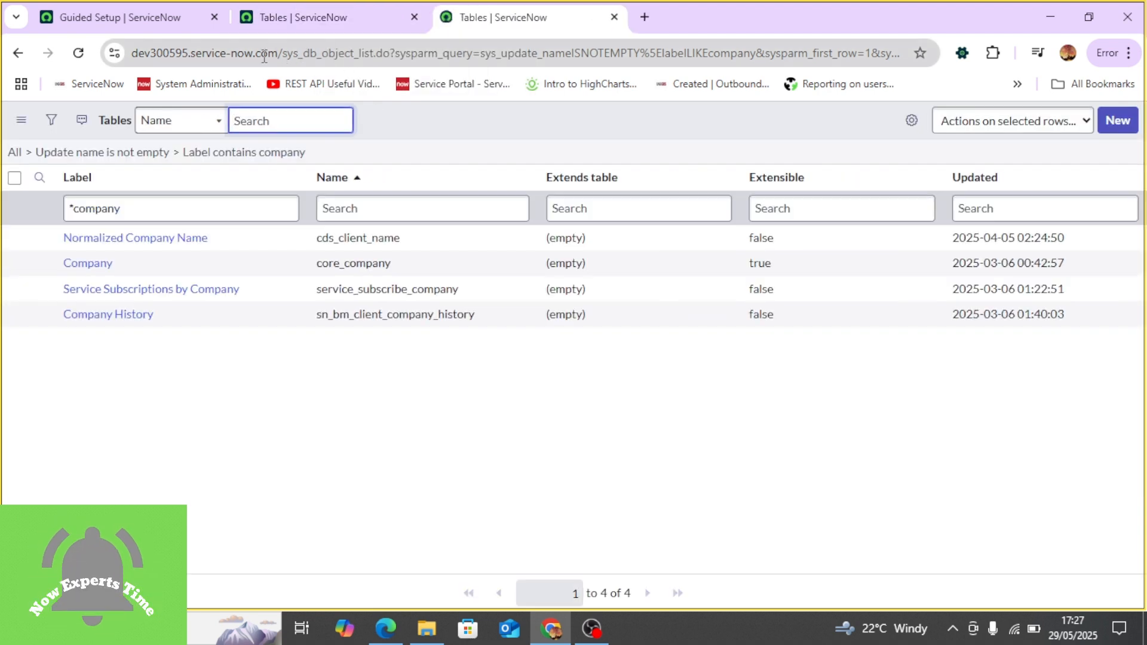
left_click_drag(283, 55, 1146, 85)
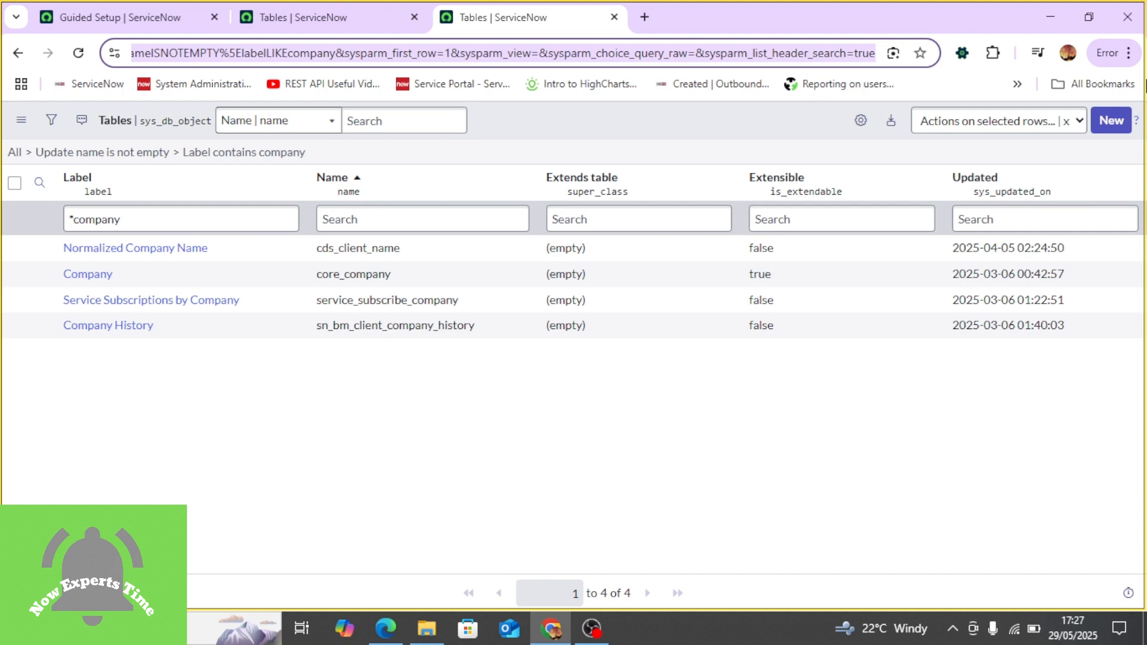
key("BackSpace")
key("ctrl+v")
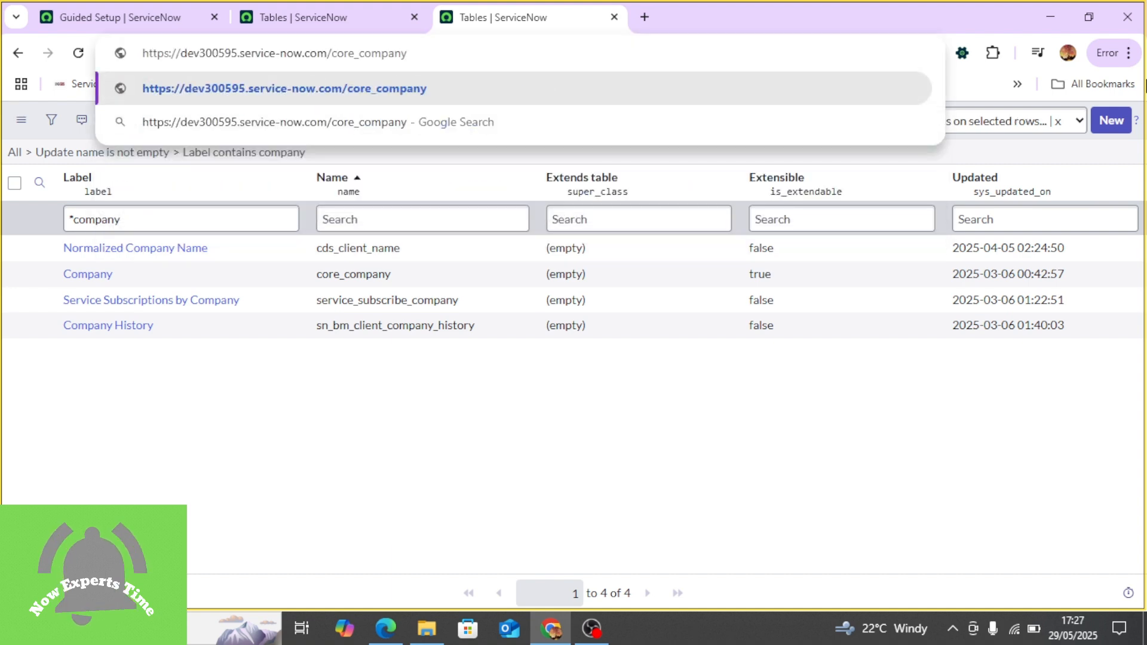
type("_l")
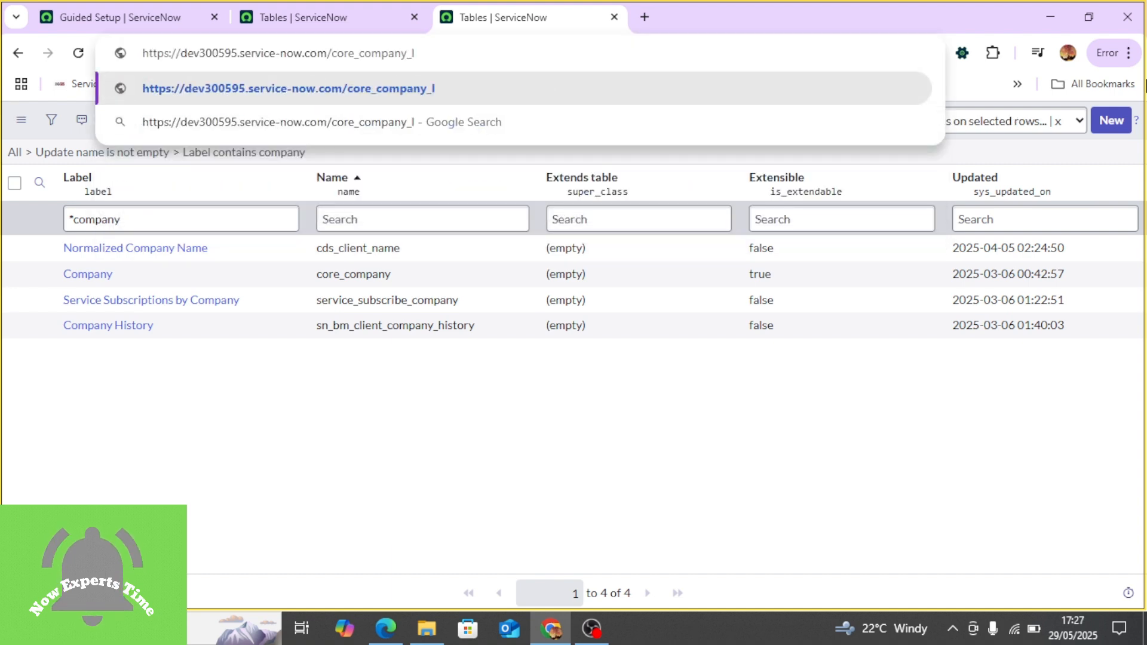
type("ist.do")
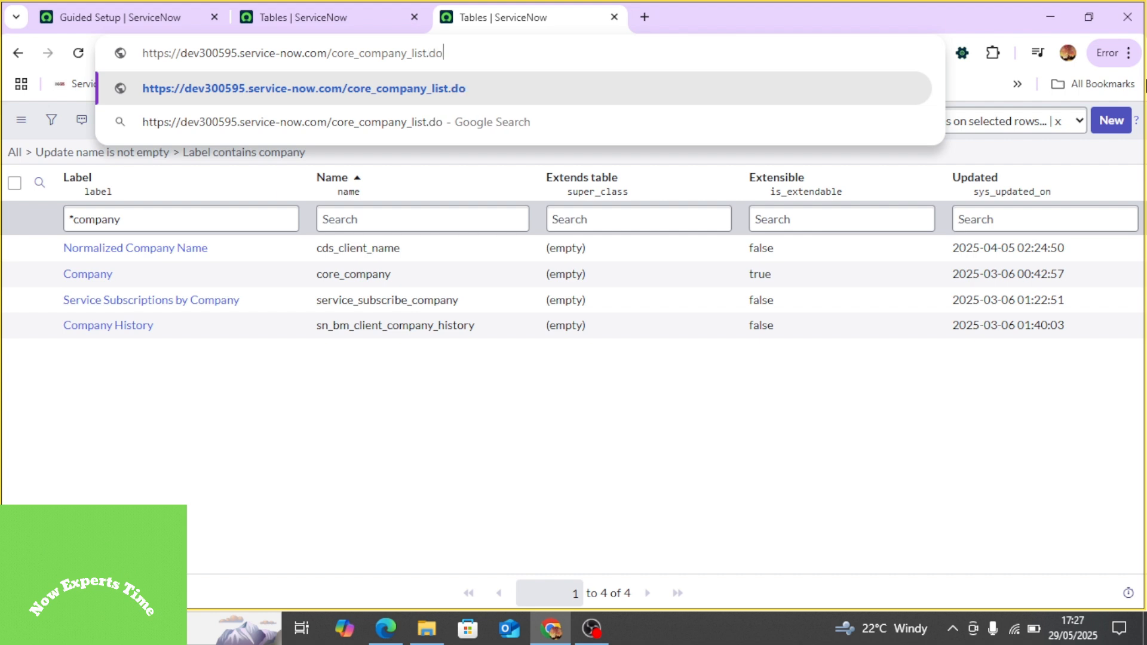
left_click(349, 20)
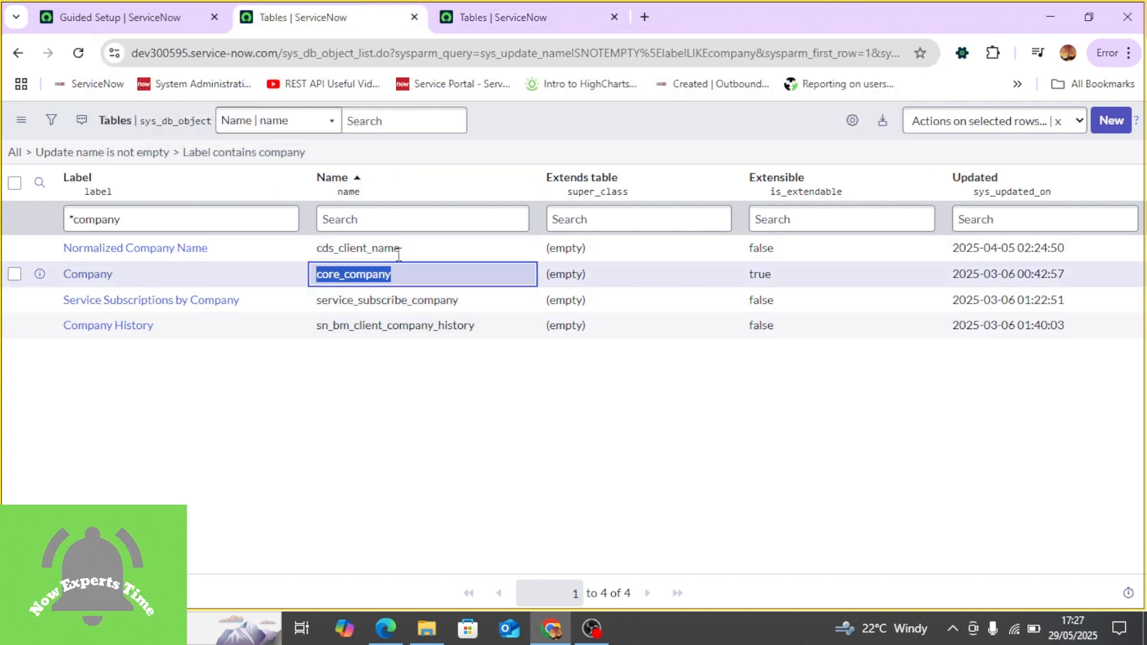
left_click(550, 13)
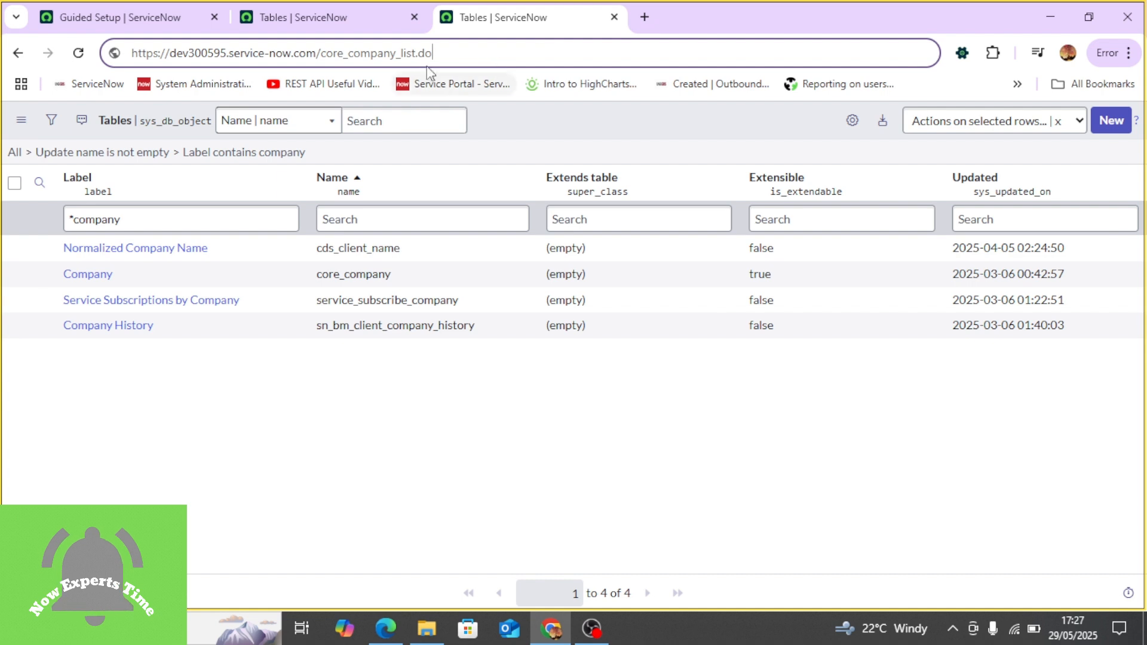
left_click_drag(399, 53, 433, 54)
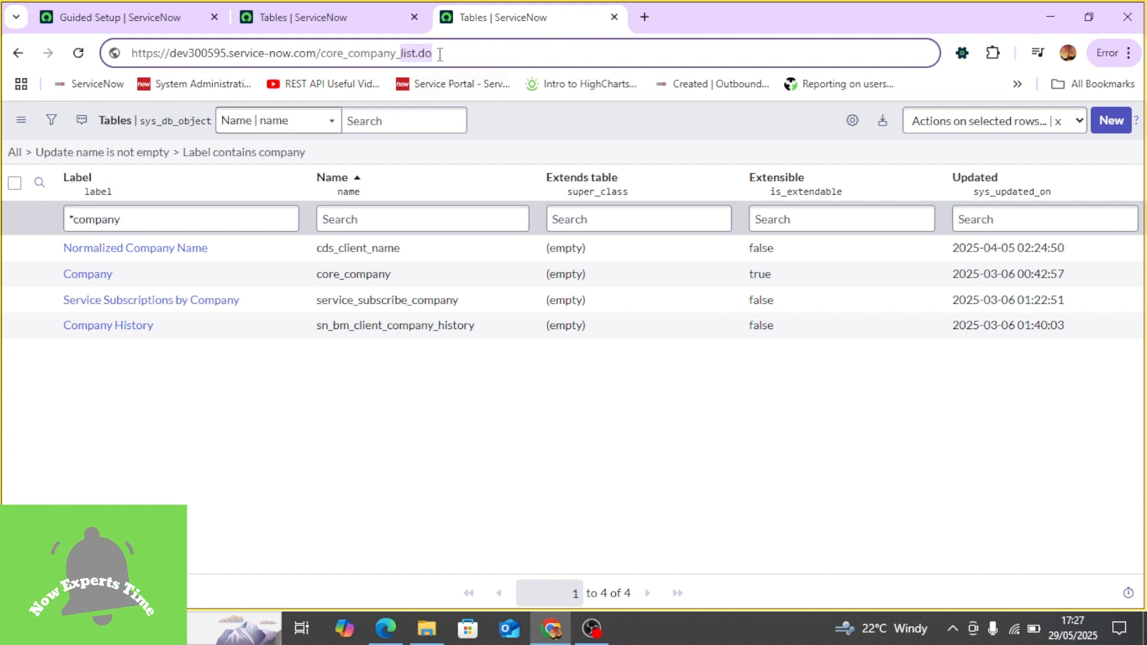
left_click(453, 50)
key("Return")
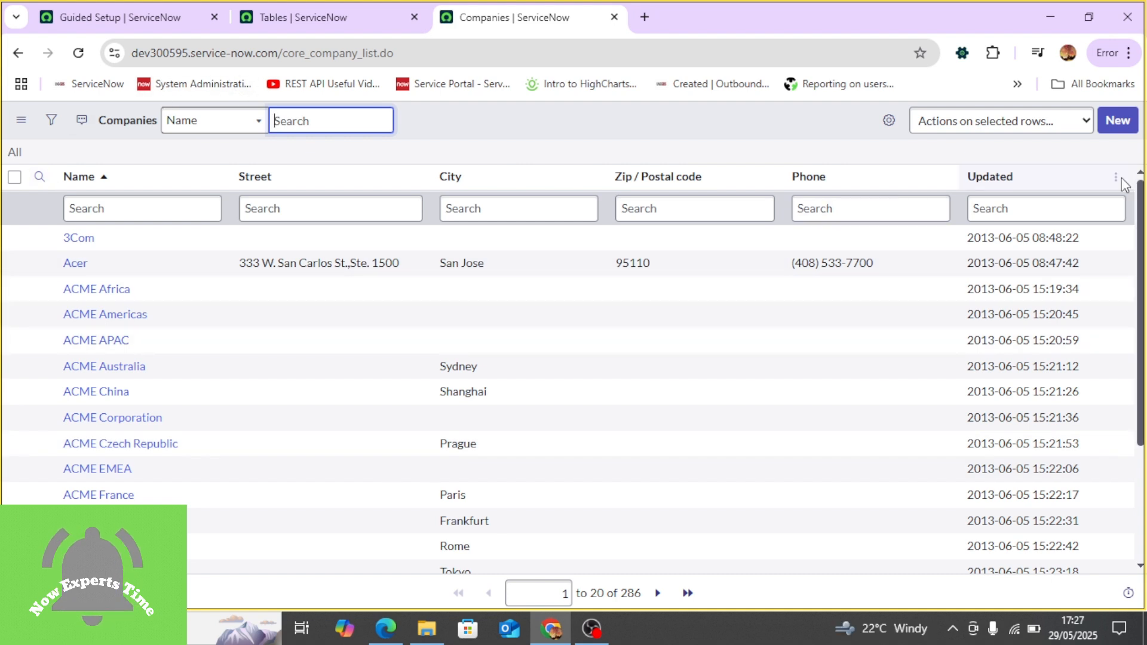
Step: Start a new Company record and enter "fvcn" as its name
left_click(1127, 130)
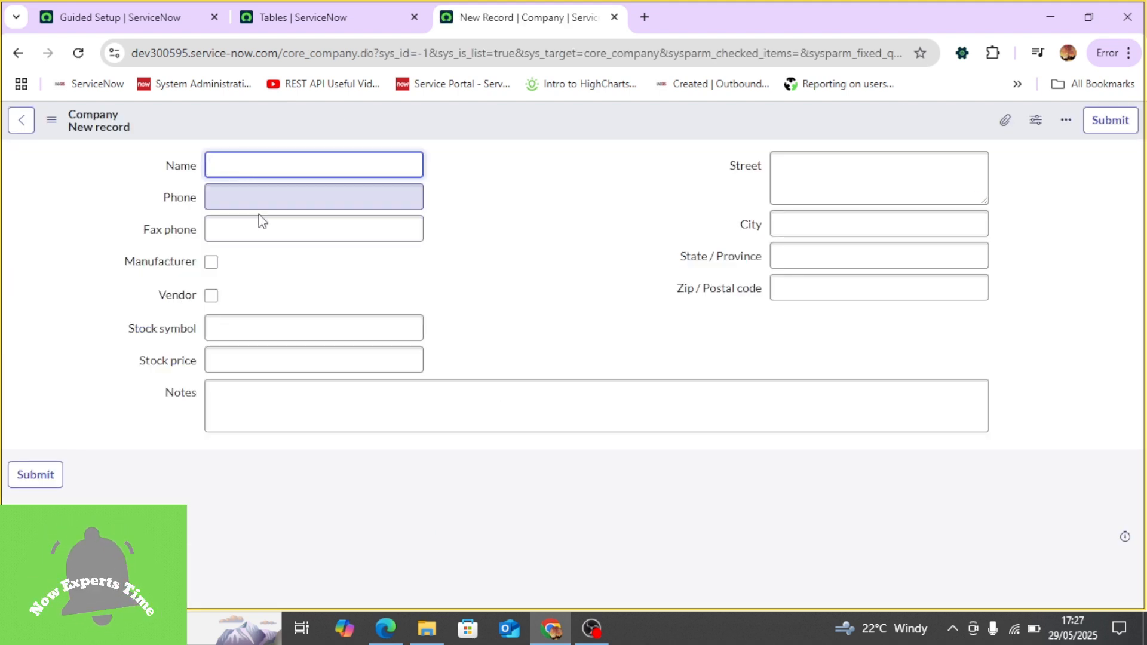
left_click(256, 199)
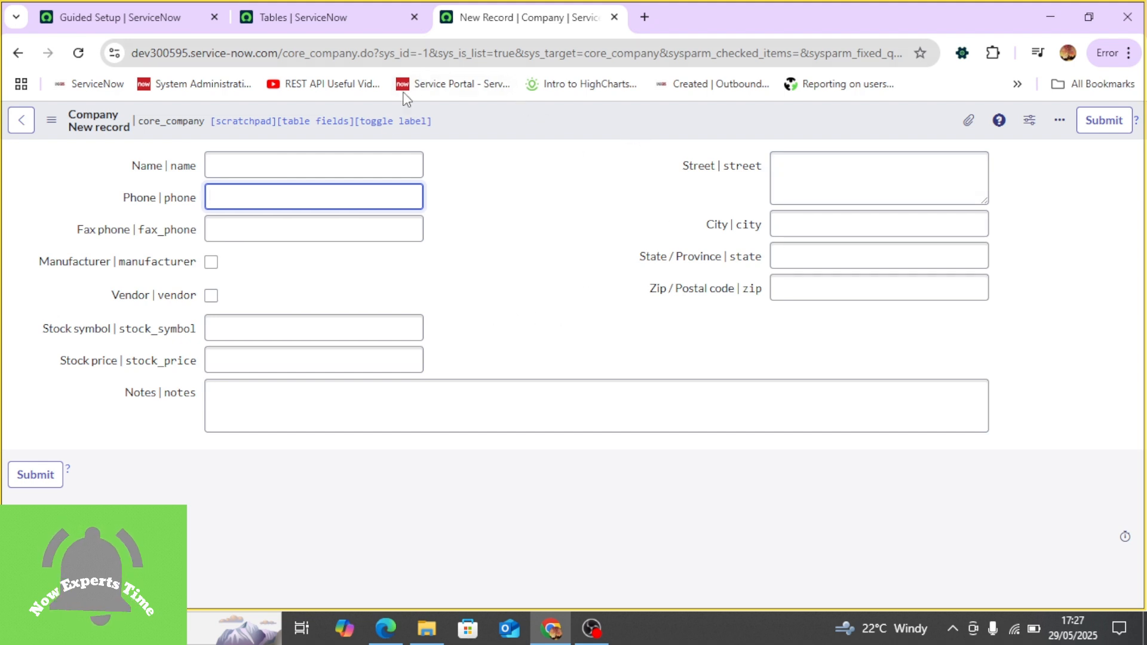
left_click(278, 167)
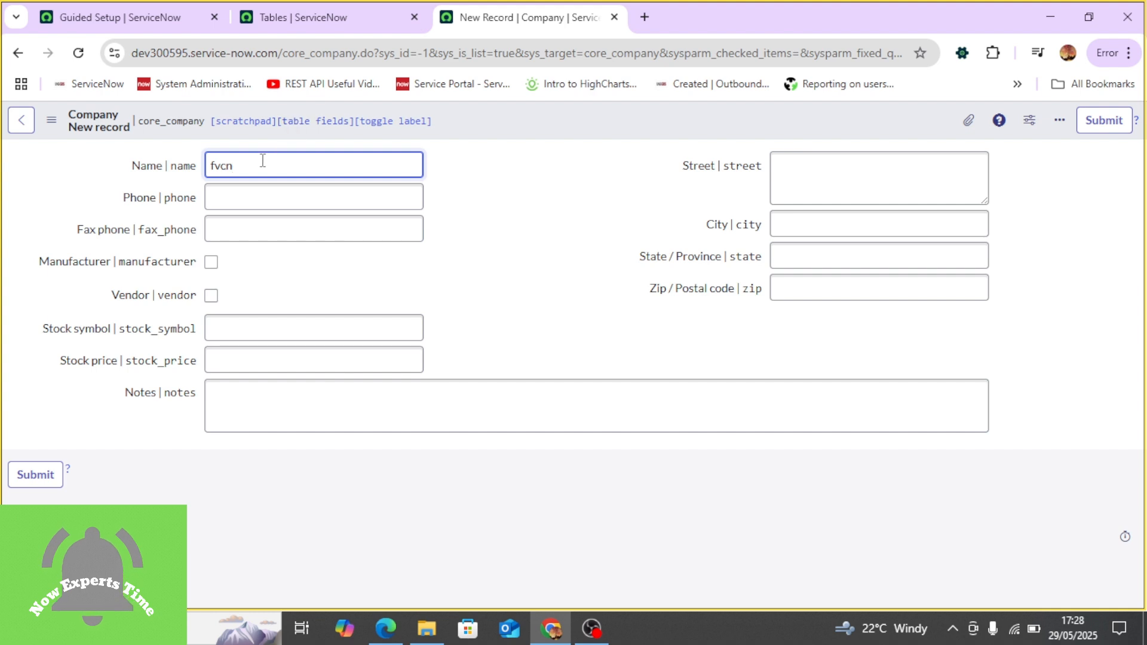
left_click_drag(261, 164, 207, 163)
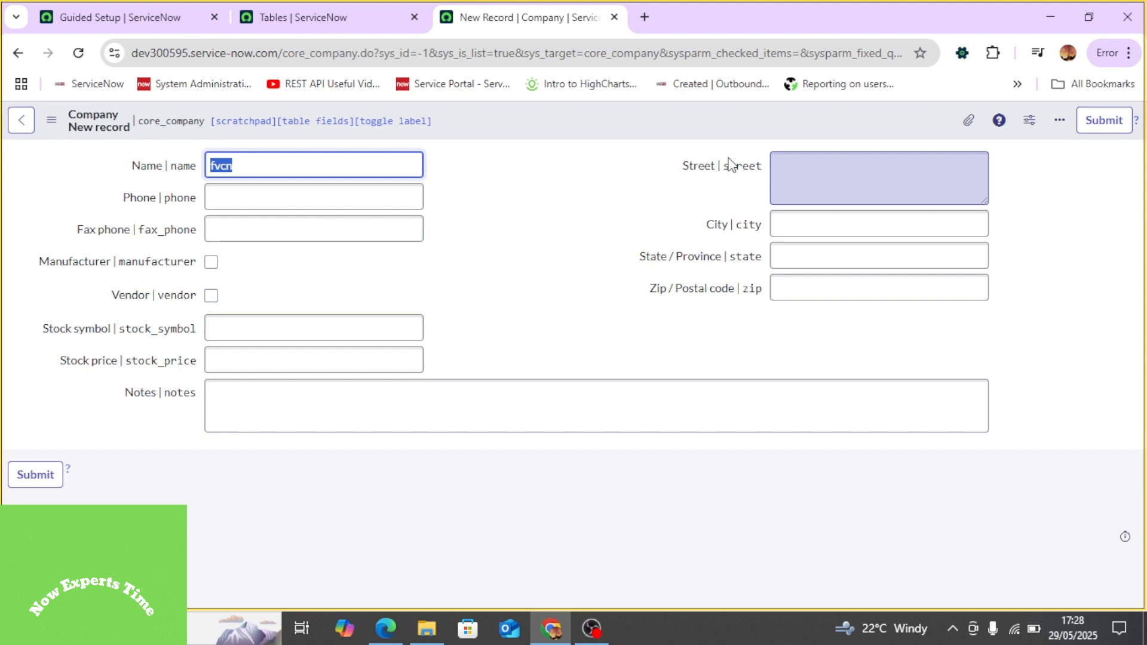
Step: Return to the Guided Setup browser tab and review the Companies task on the Foundation Data page
left_click(343, 16)
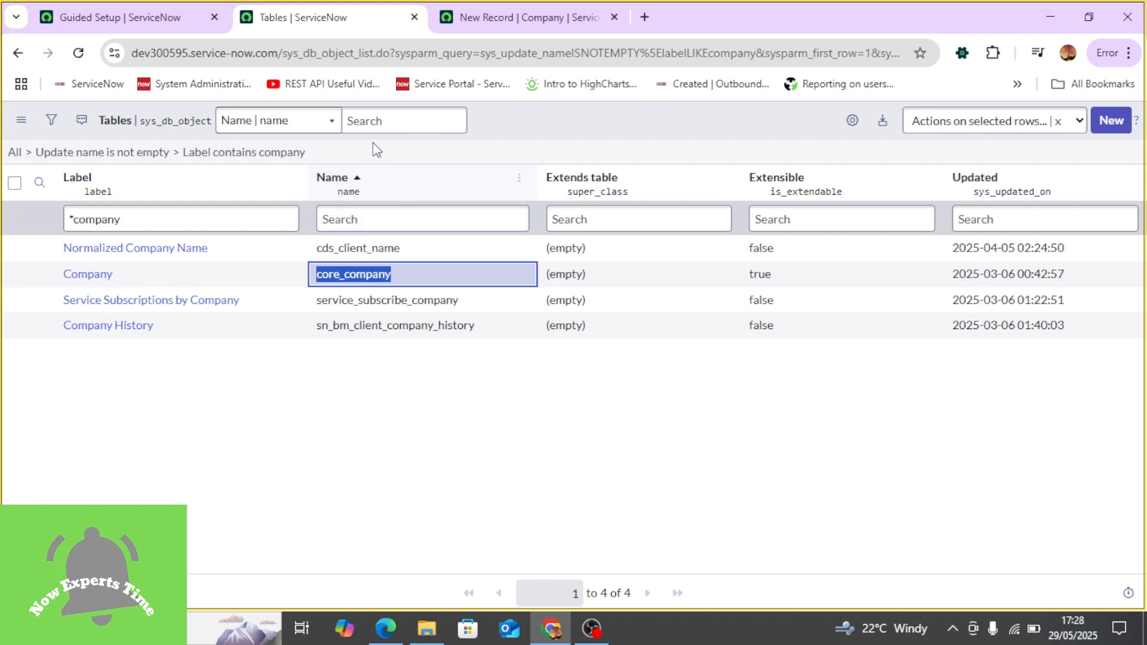
left_click(117, 16)
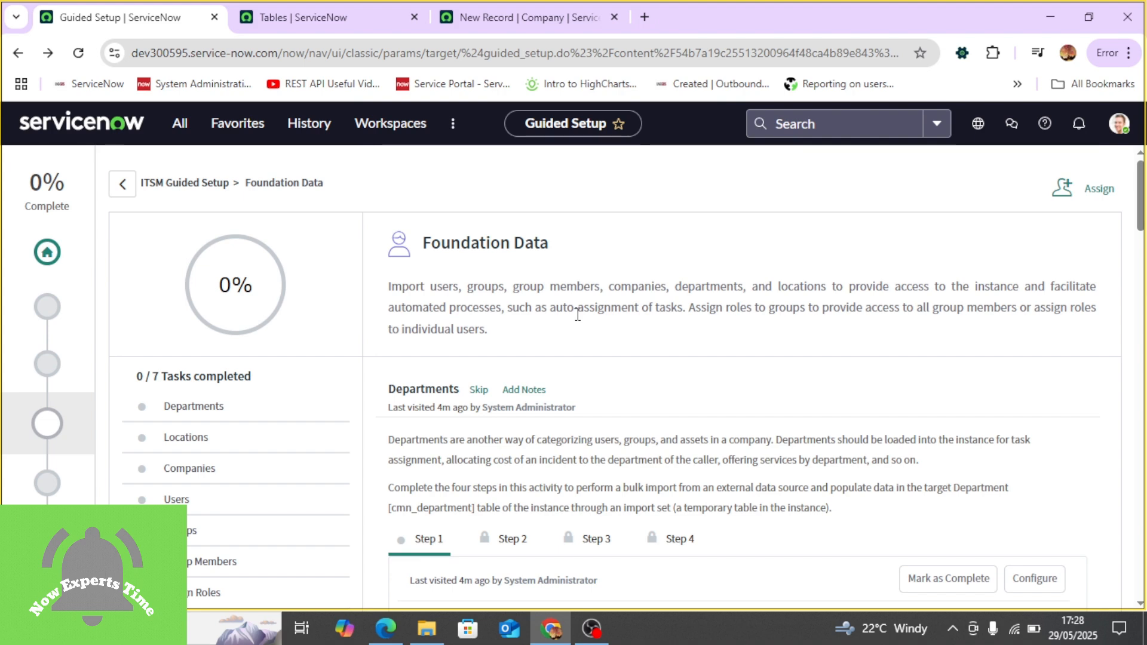
scroll(578, 317, "down", 1)
scroll(577, 315, "down", 9)
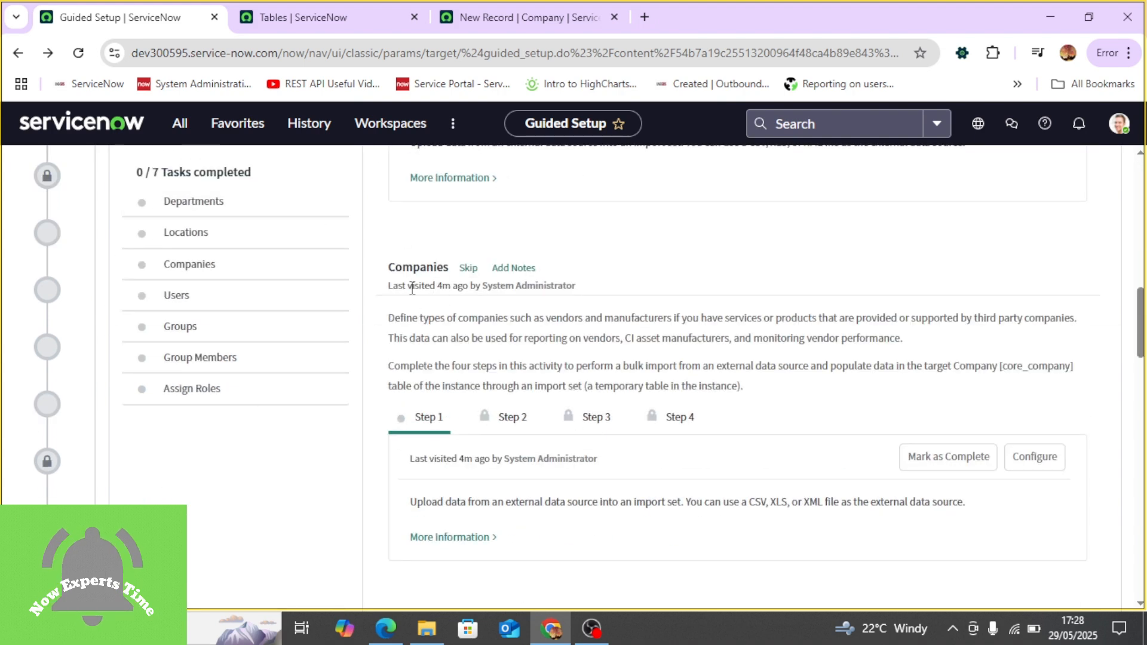
scroll(413, 284, "up", 10)
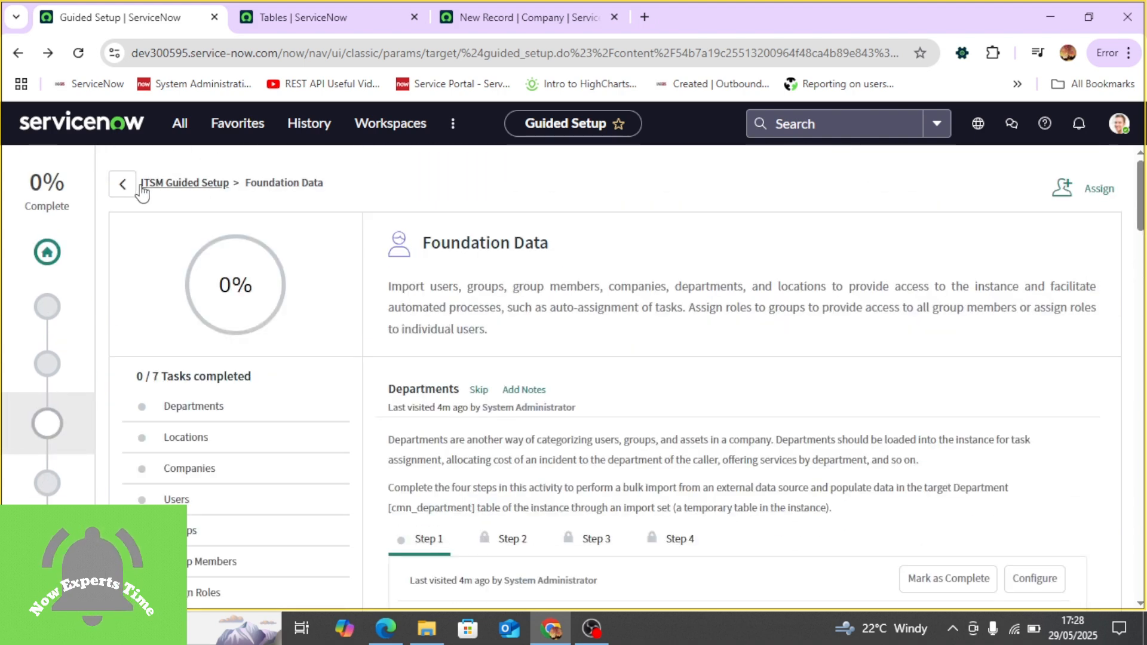
Step: Go back to the ITSM Guided Setup overview, review the categories through Incident Management, and switch to the Admin Key Focus Areas slide
left_click(122, 188)
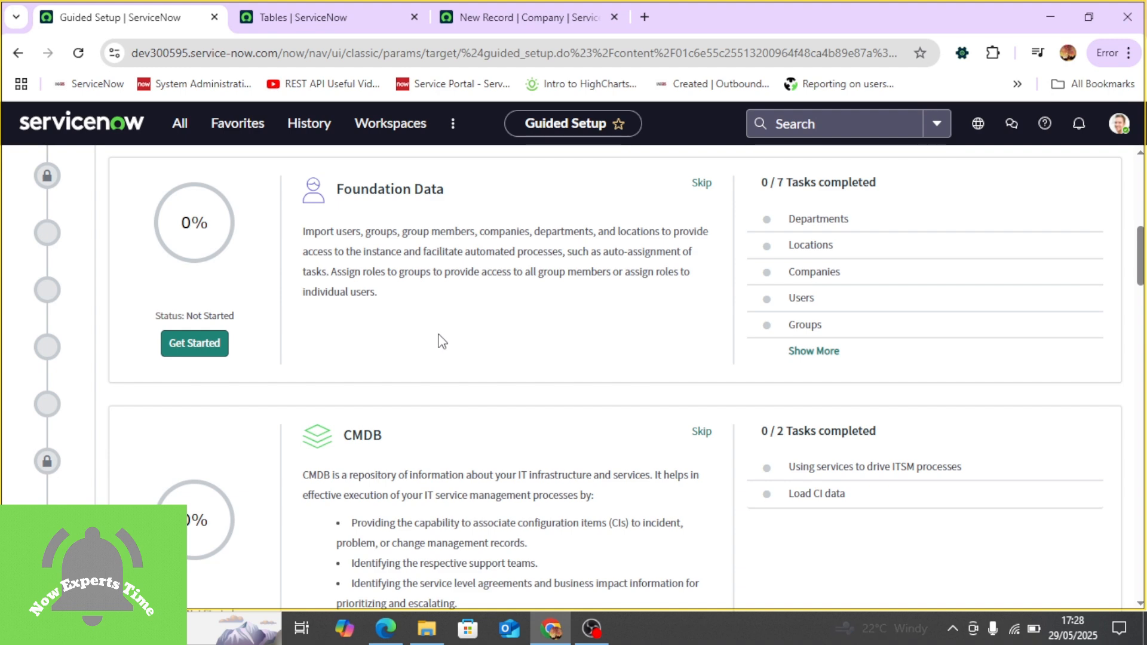
scroll(442, 342, "down", 7)
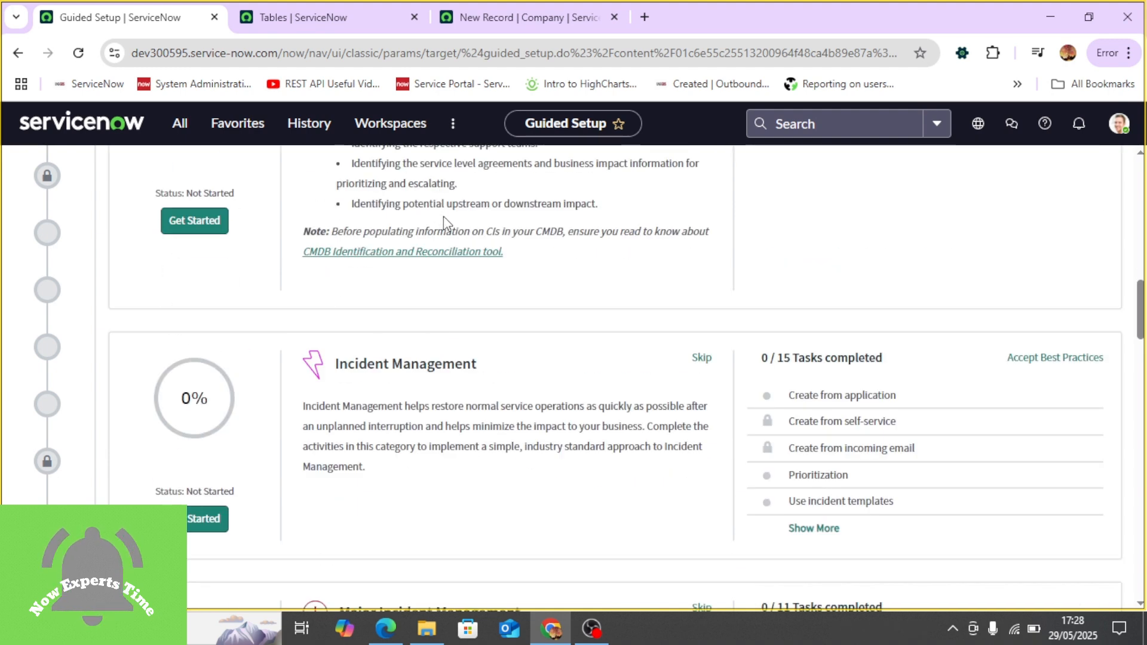
left_click(392, 629)
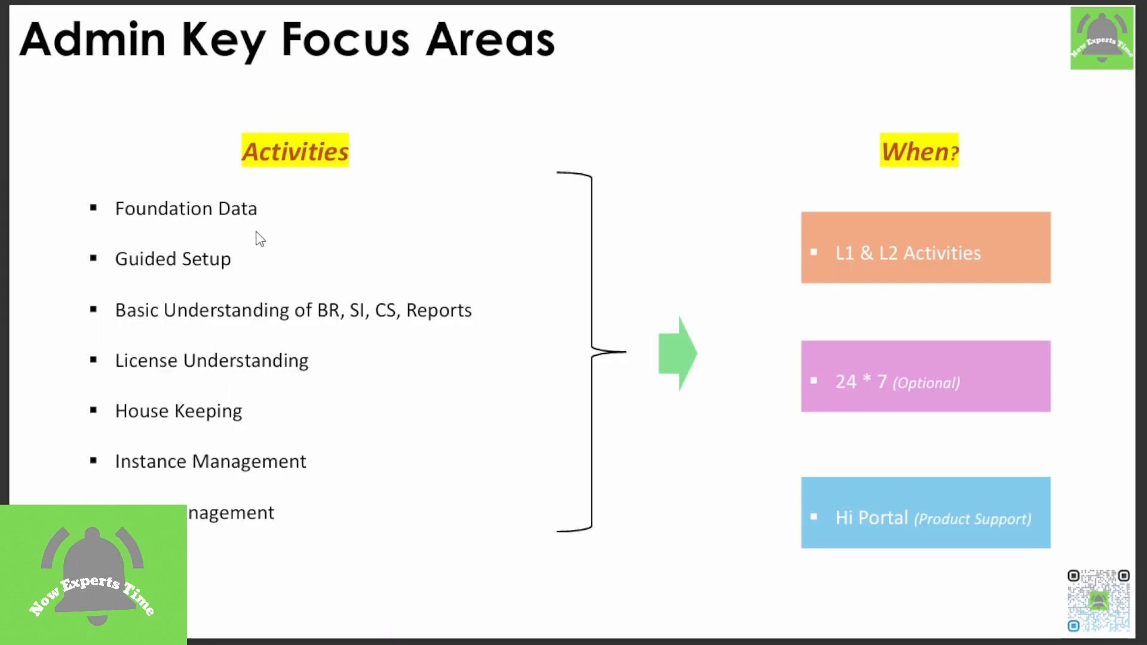